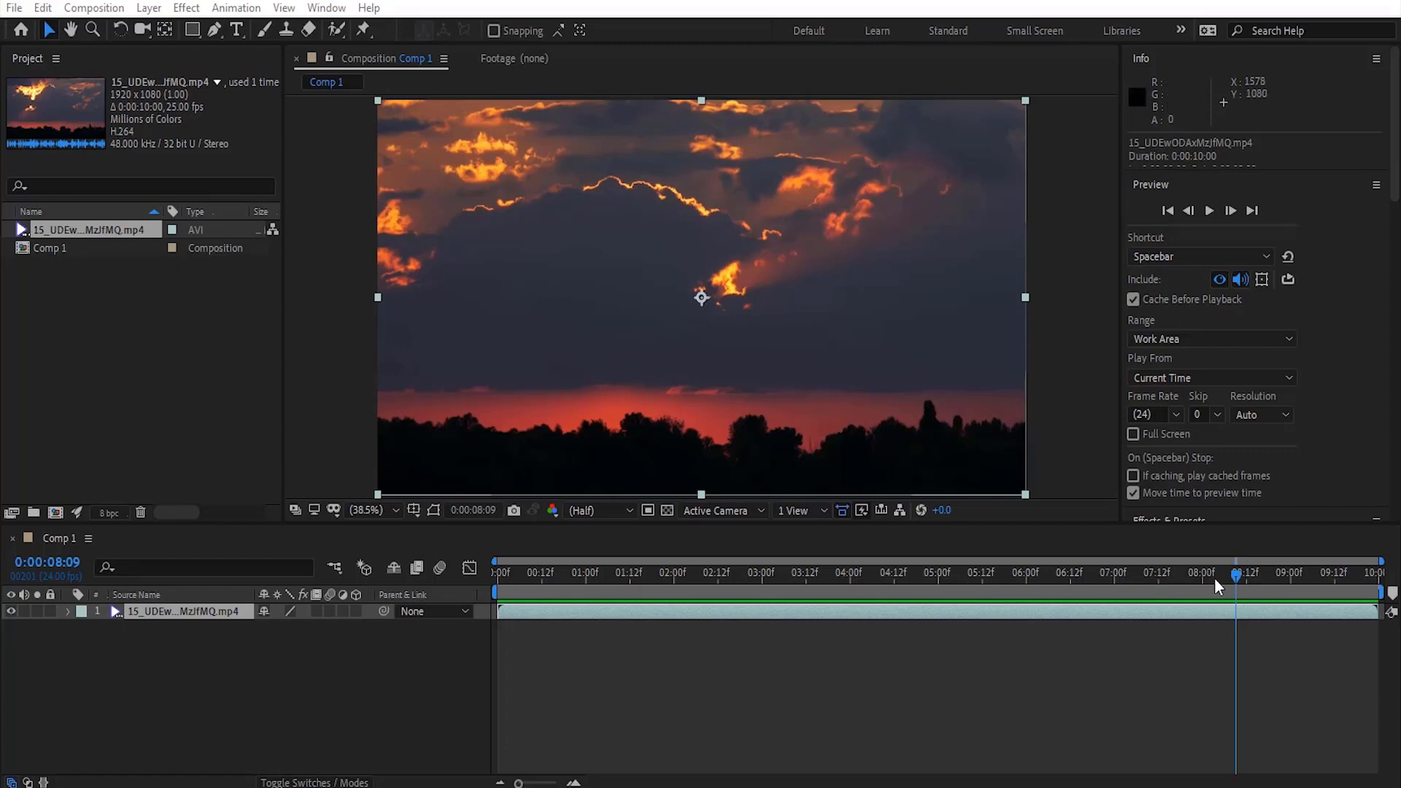
Play the original sunset footage in Comp 1 from about the three-second mark and scrub through it
left_click_drag(1240, 571, 763, 638)
key("space")
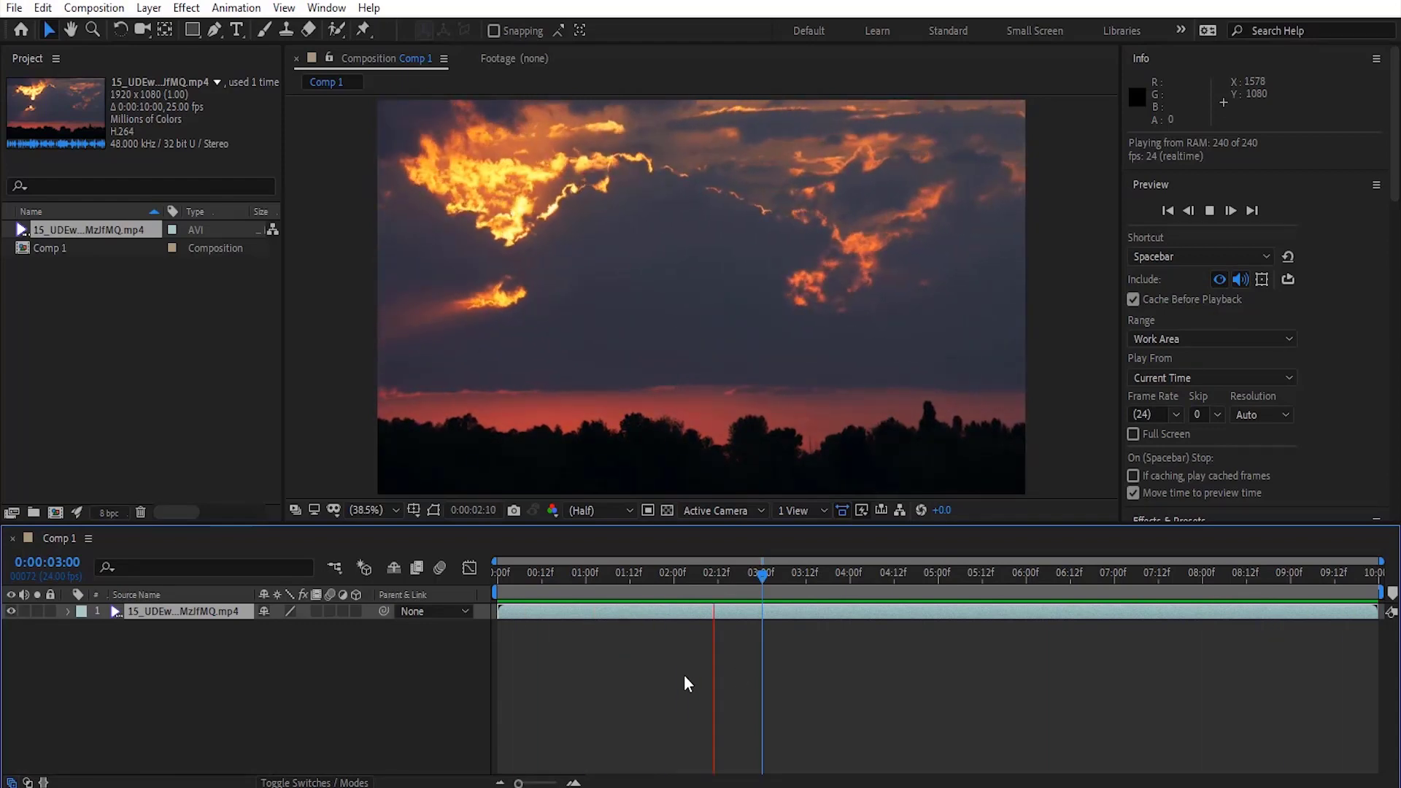
key("space")
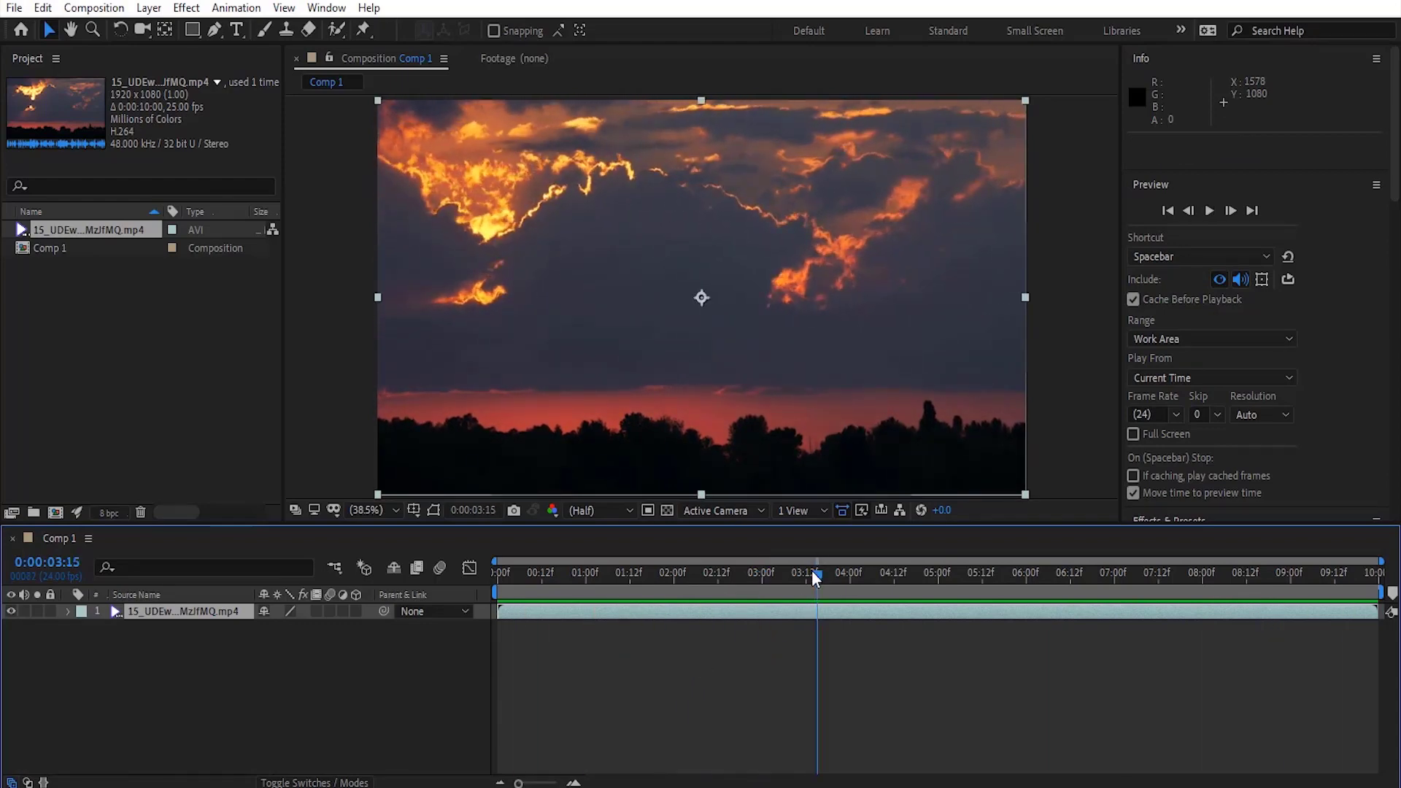
left_click_drag(815, 576, 730, 607)
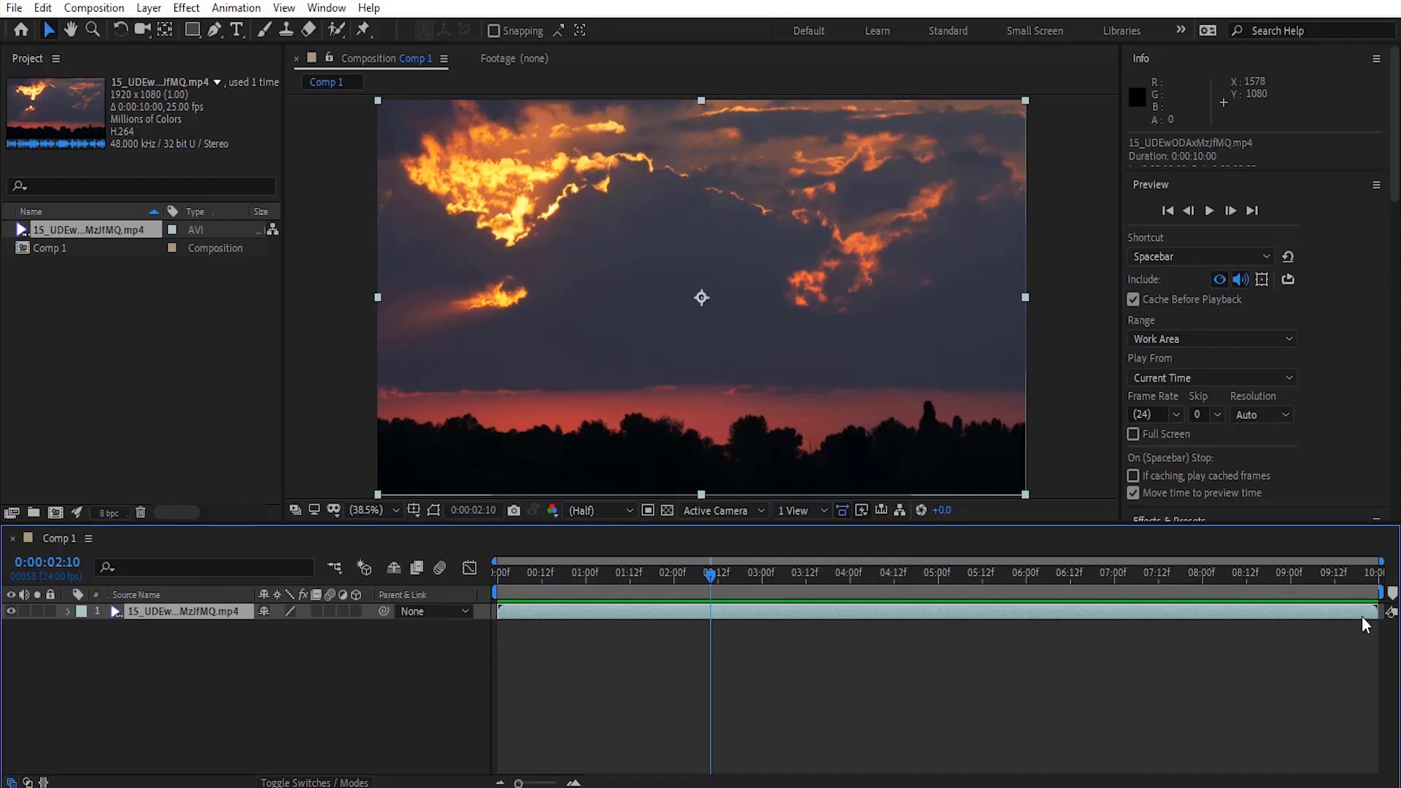
Slow down the sunset video layer by applying a Time Stretch with a stretch factor of 200%
right_click(901, 615)
mouse_move(936, 193)
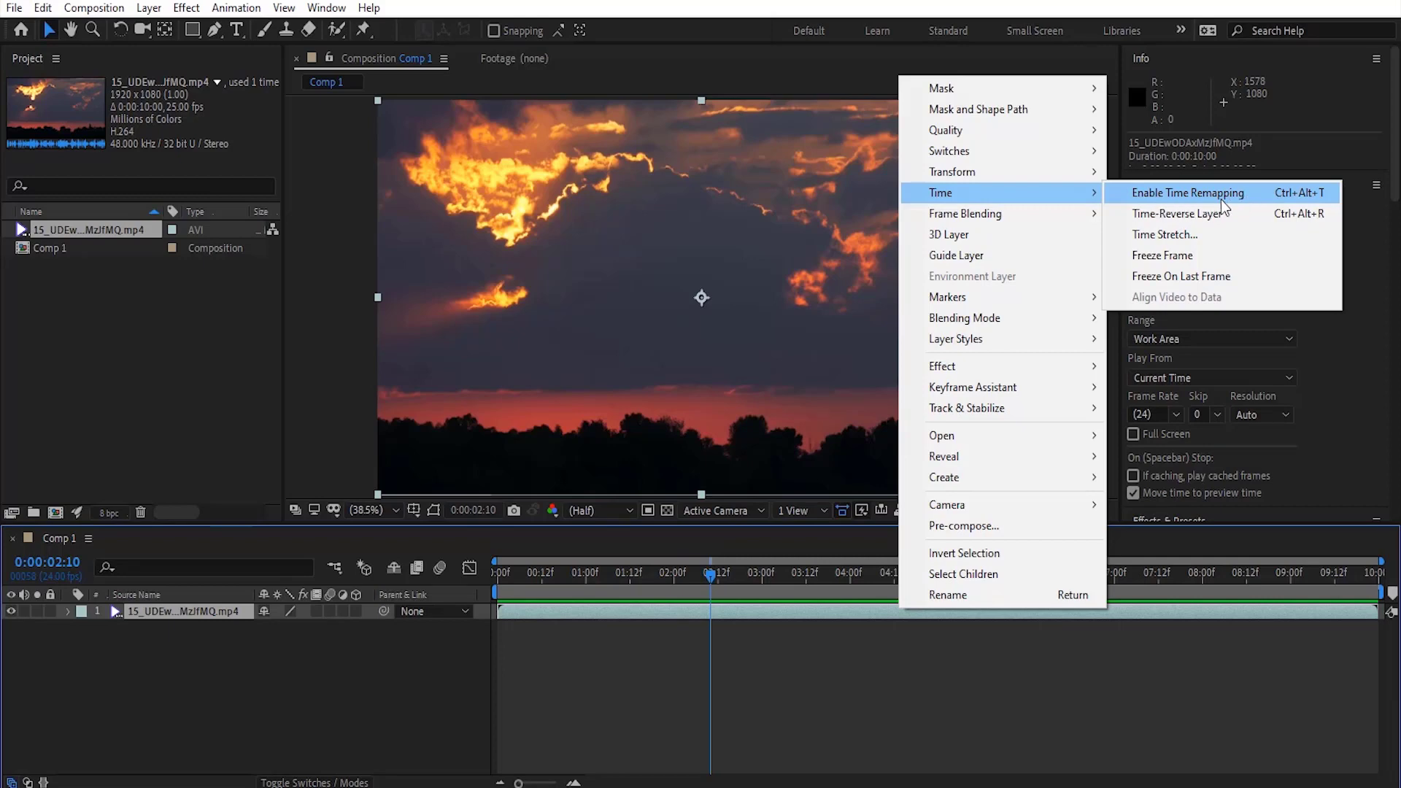
left_click(1203, 234)
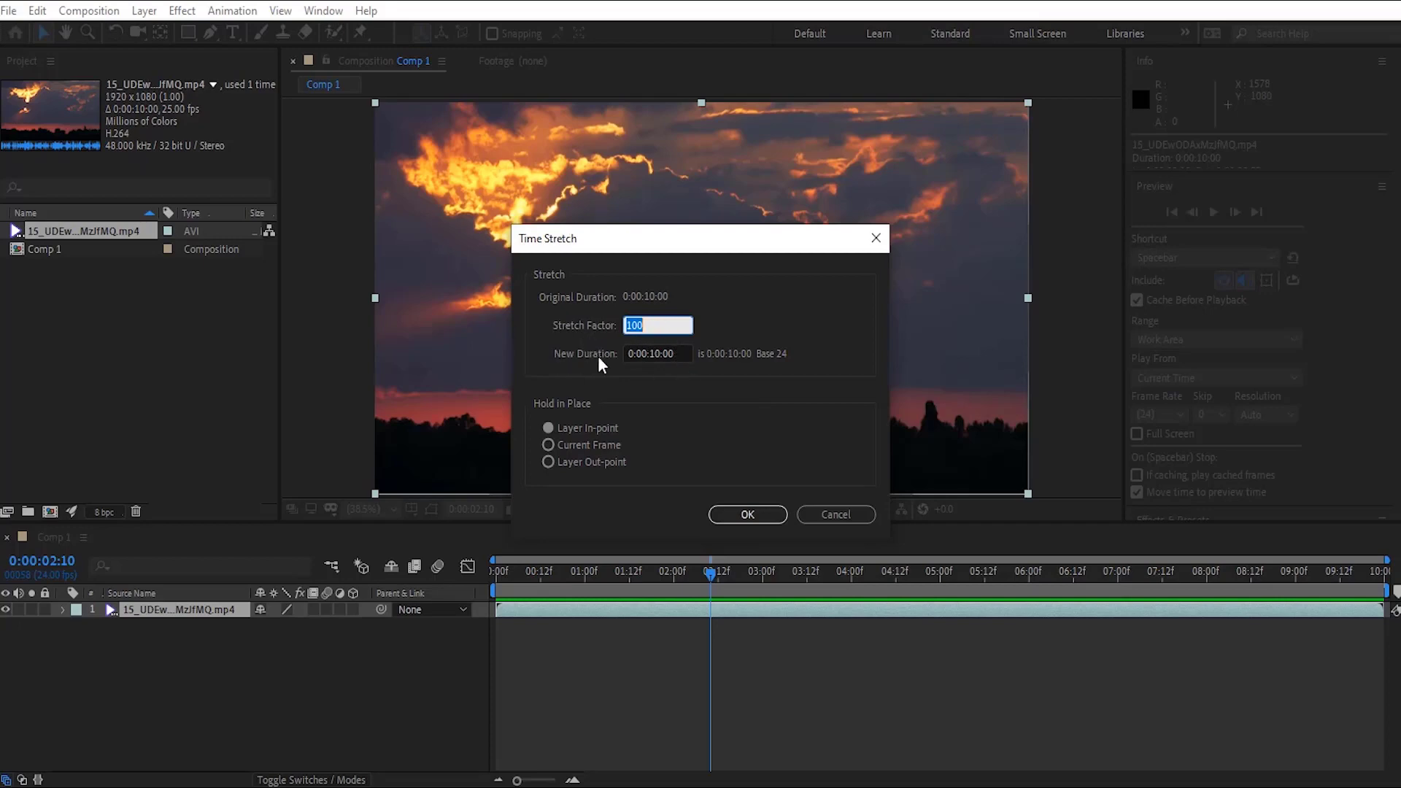
left_click(680, 387)
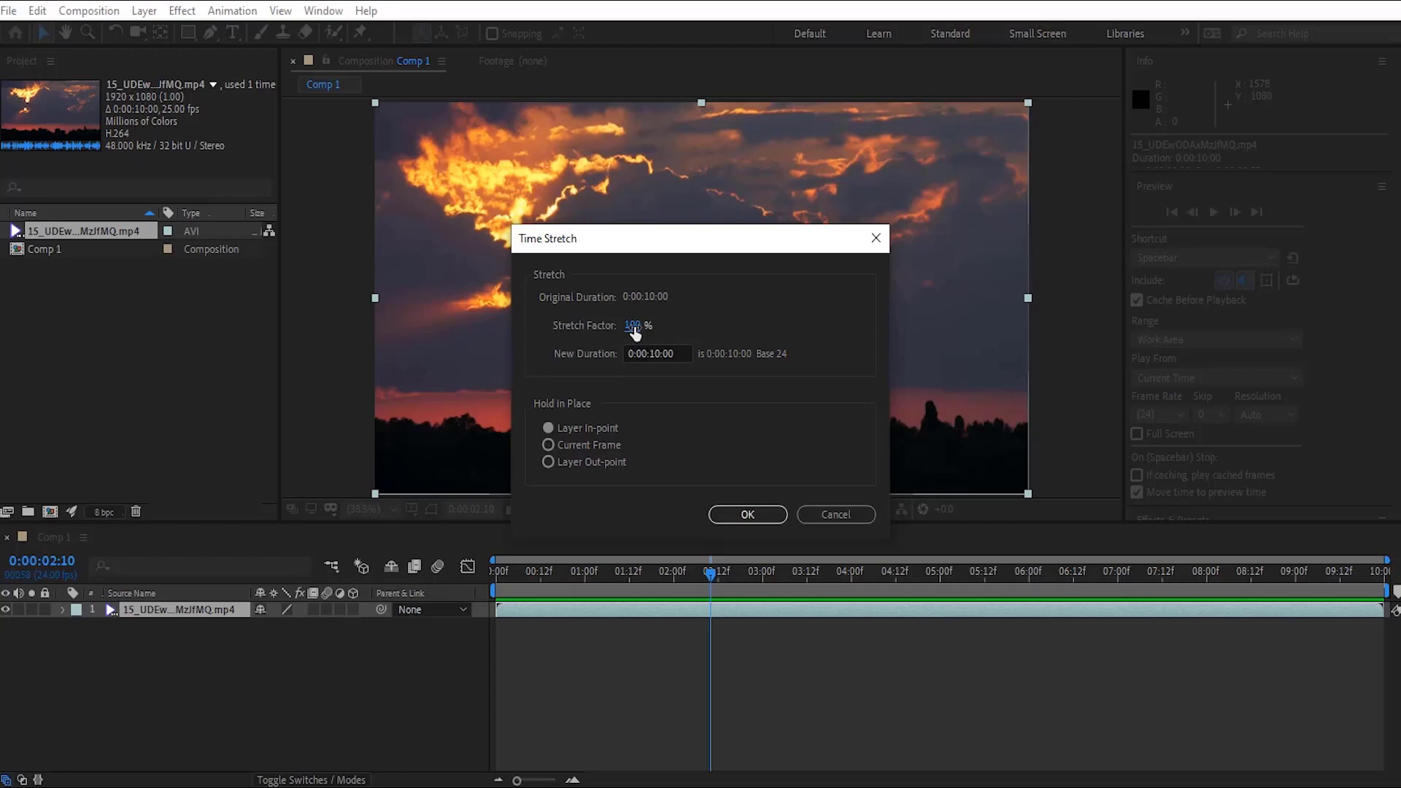
left_click_drag(635, 332, 723, 322)
left_click(721, 325)
left_click(748, 514)
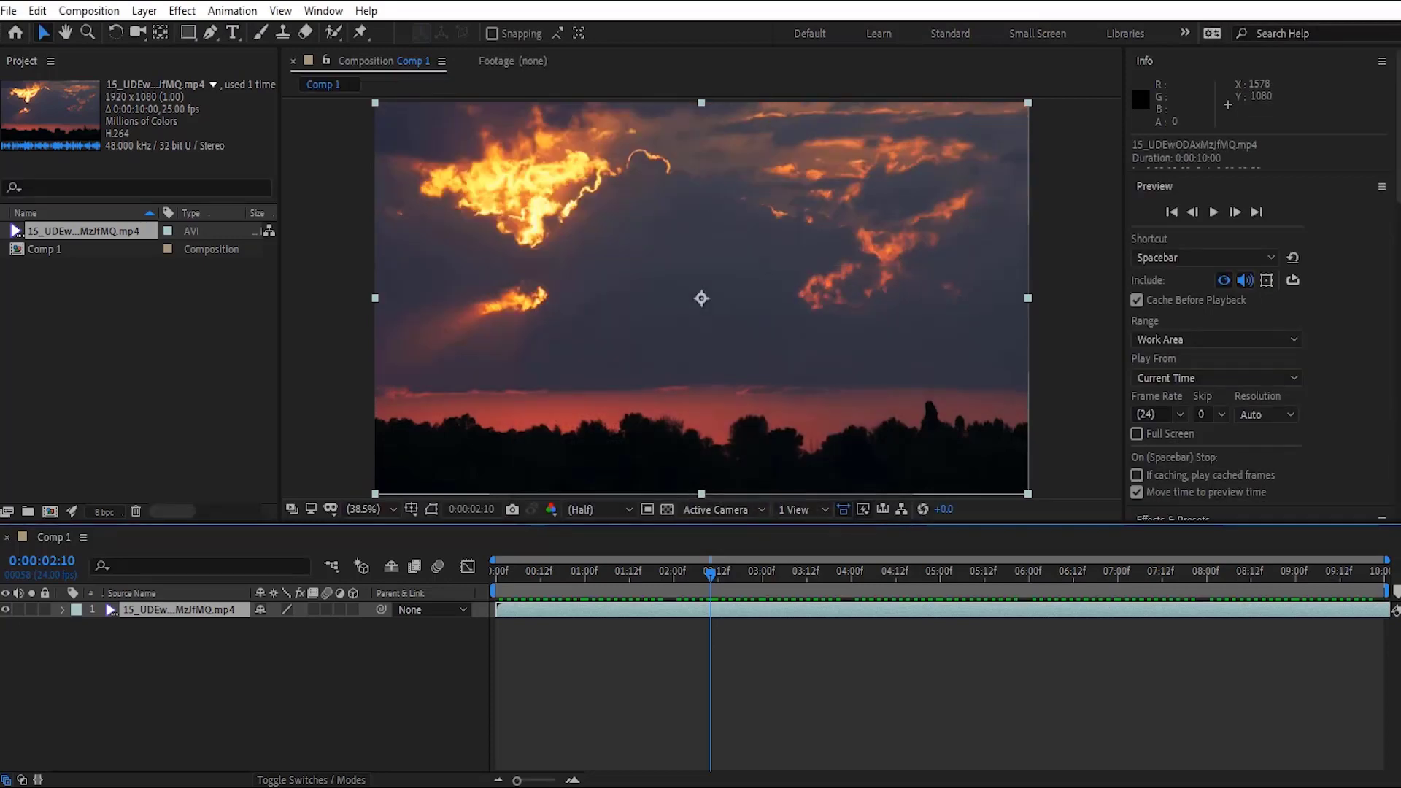
Set the duration of Comp 1 to 0:00:40:00 in its composition settings
mouse_move(1387, 560)
left_mouse_down()
mouse_move(1235, 560)
mouse_move(1397, 560)
left_mouse_up()
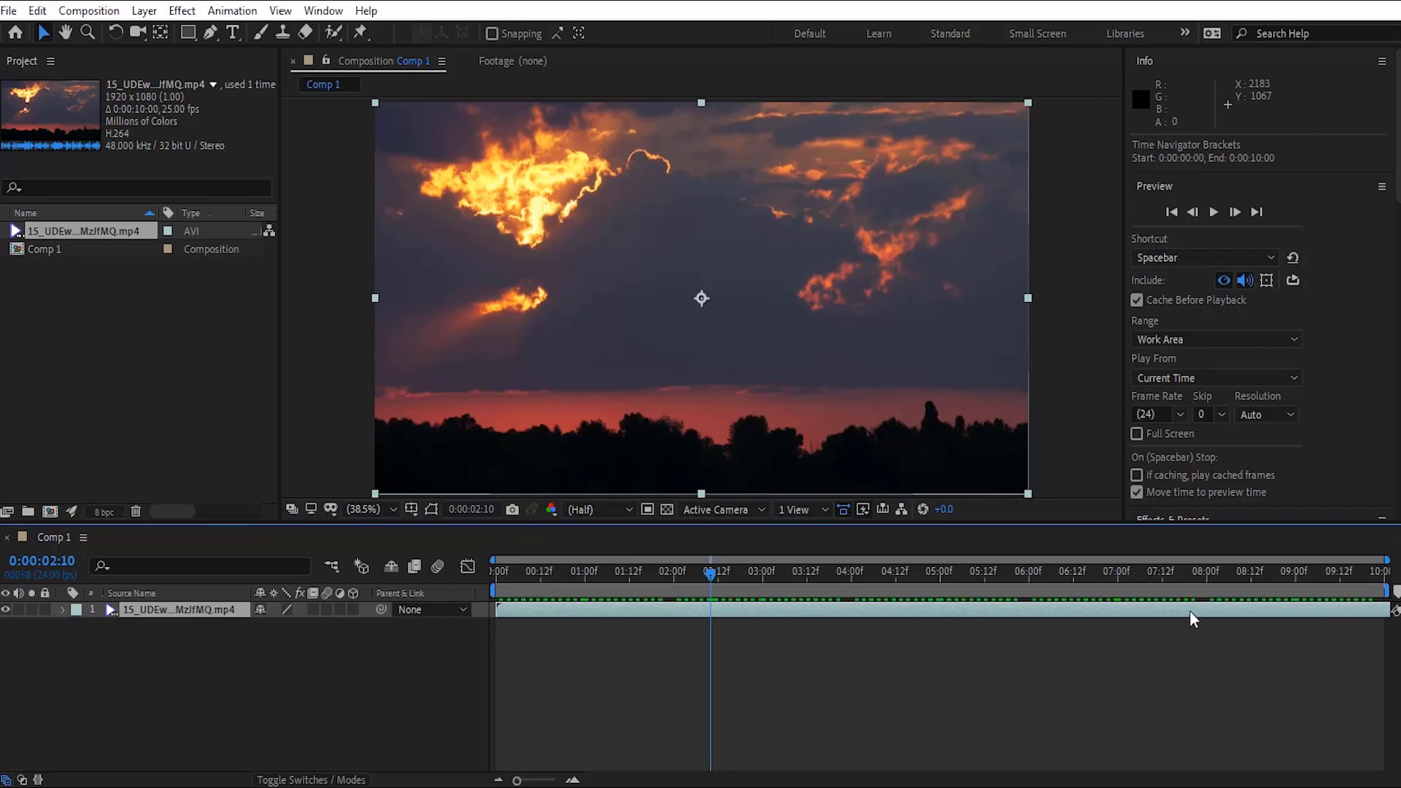
mouse_move(1190, 611)
left_mouse_down()
mouse_move(1118, 610)
mouse_move(1192, 605)
left_mouse_up()
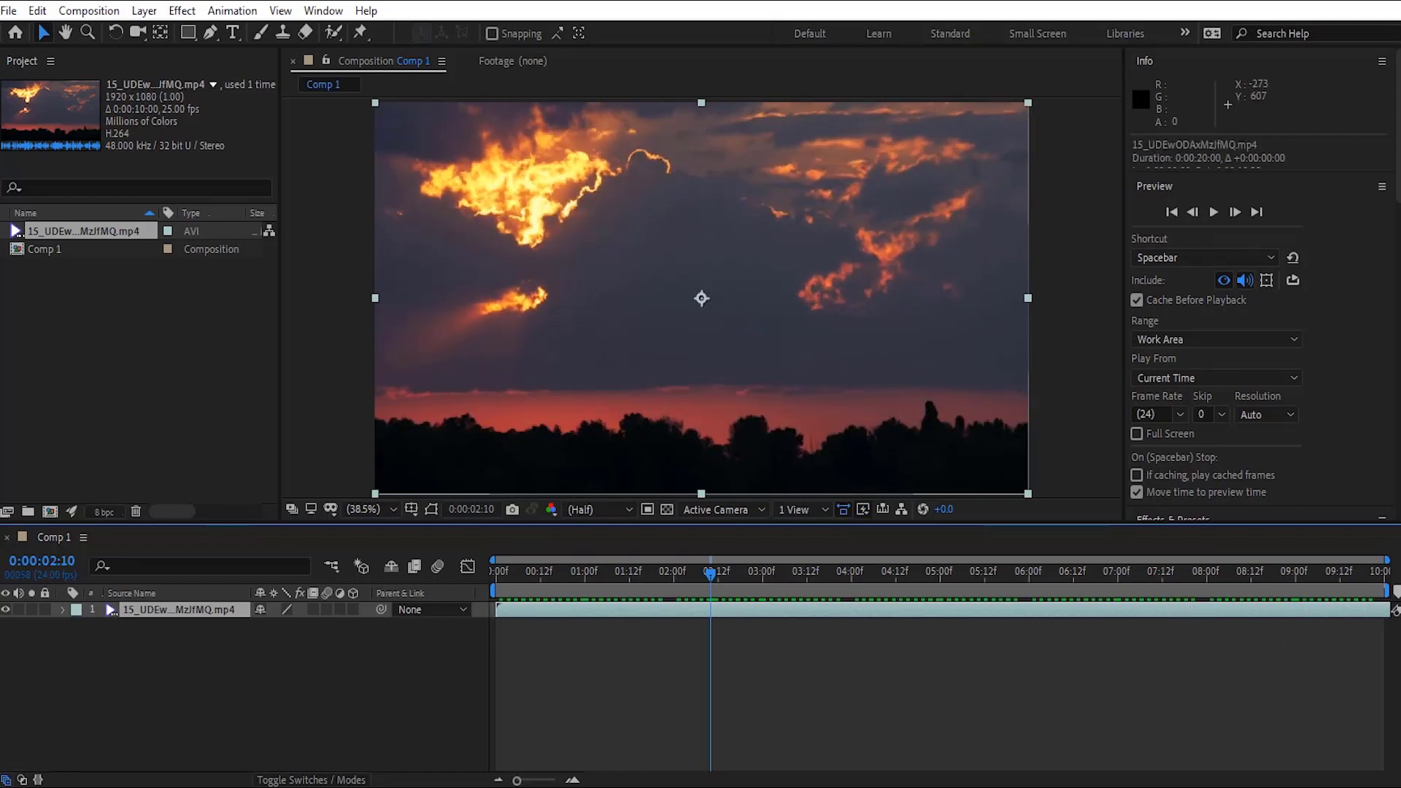
right_click(46, 247)
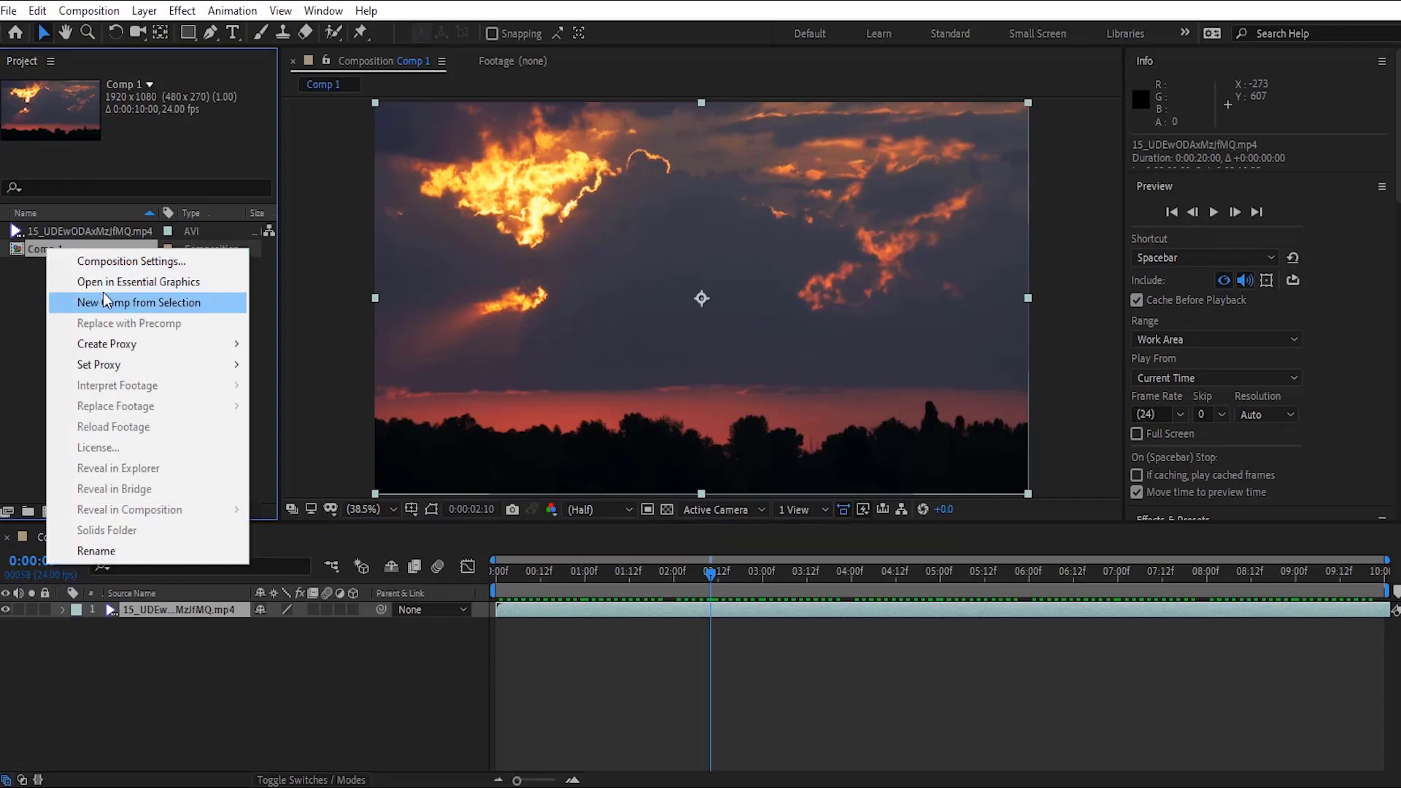
left_click(115, 262)
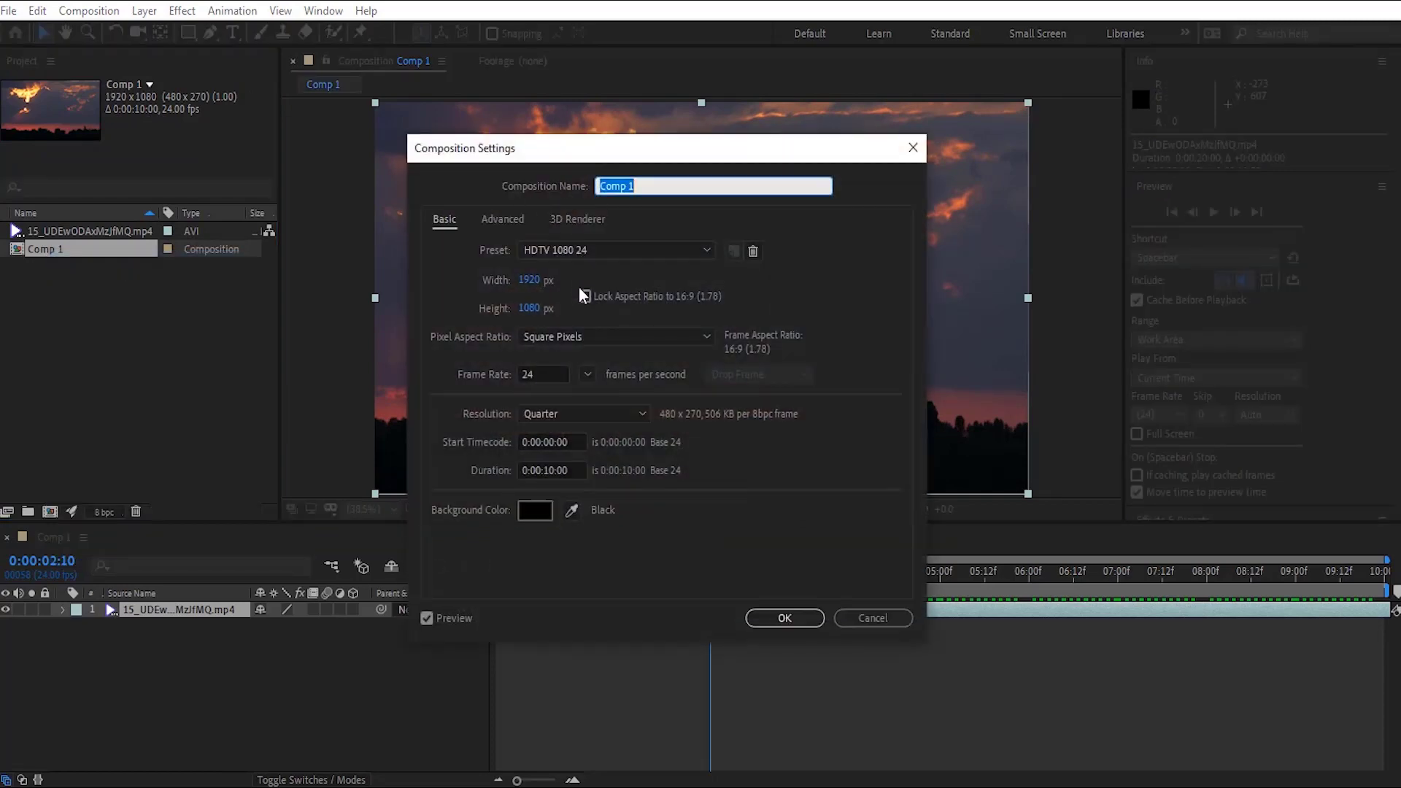
double_click(550, 470)
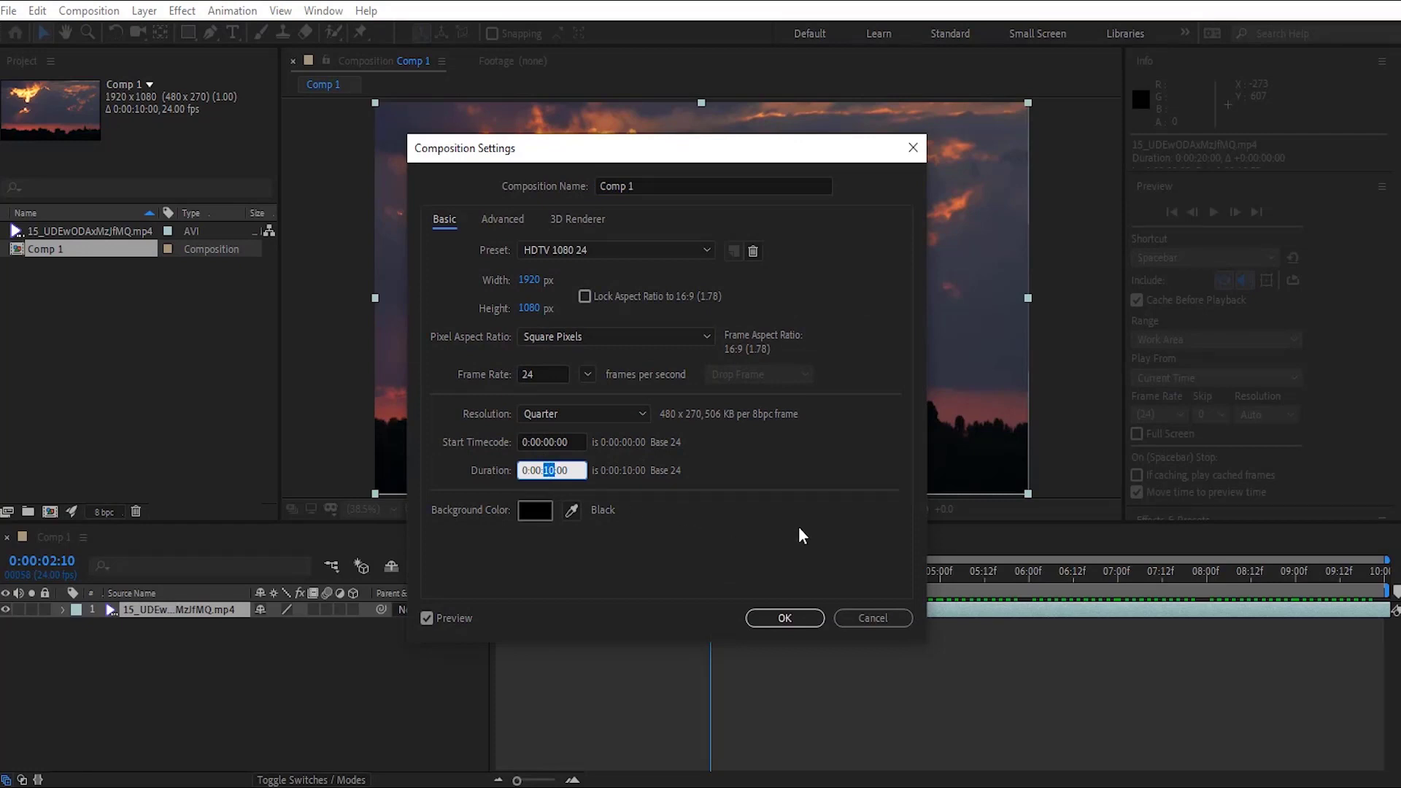
type("40")
left_click(785, 618)
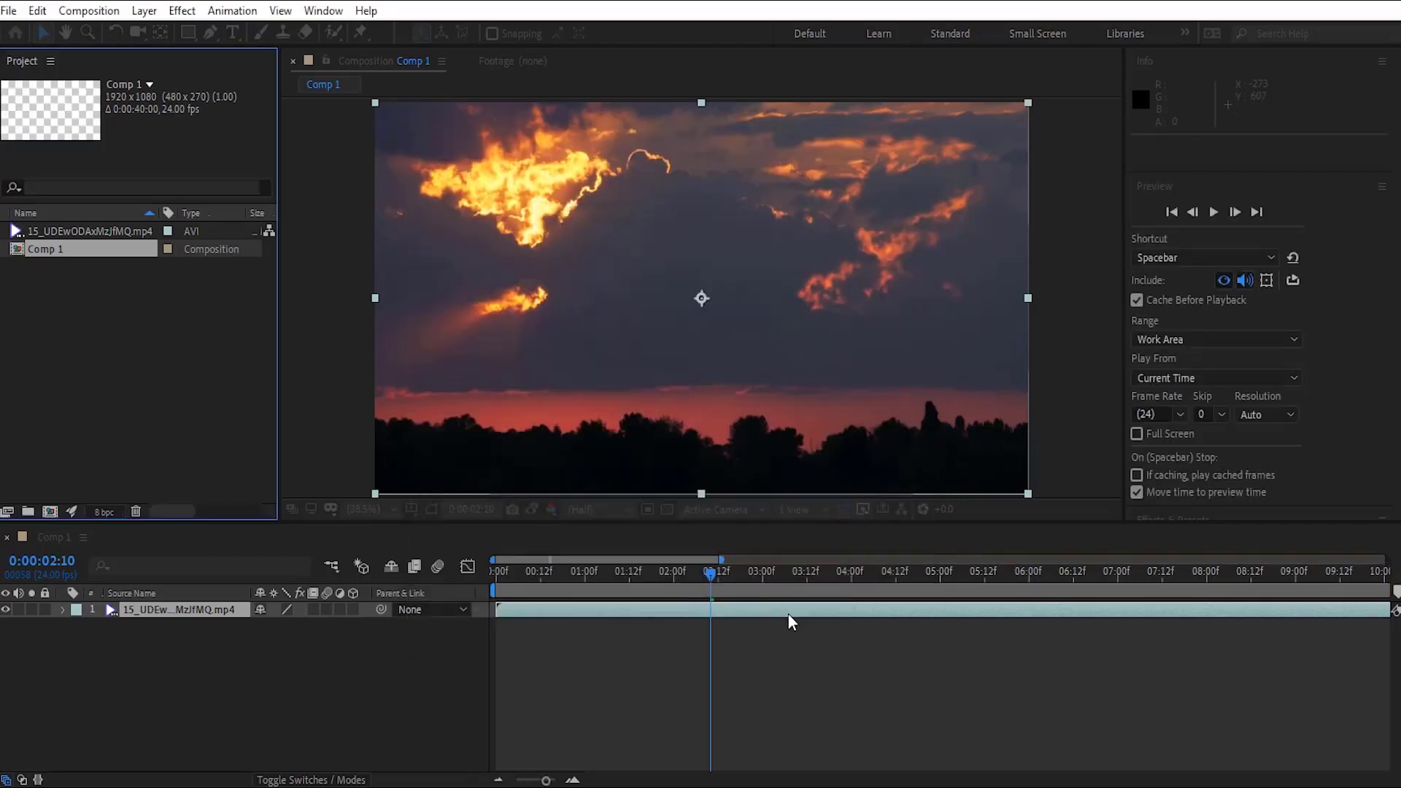
Play the slowed-down sunset layer from the start of the composition
left_click_drag(722, 559, 1157, 559)
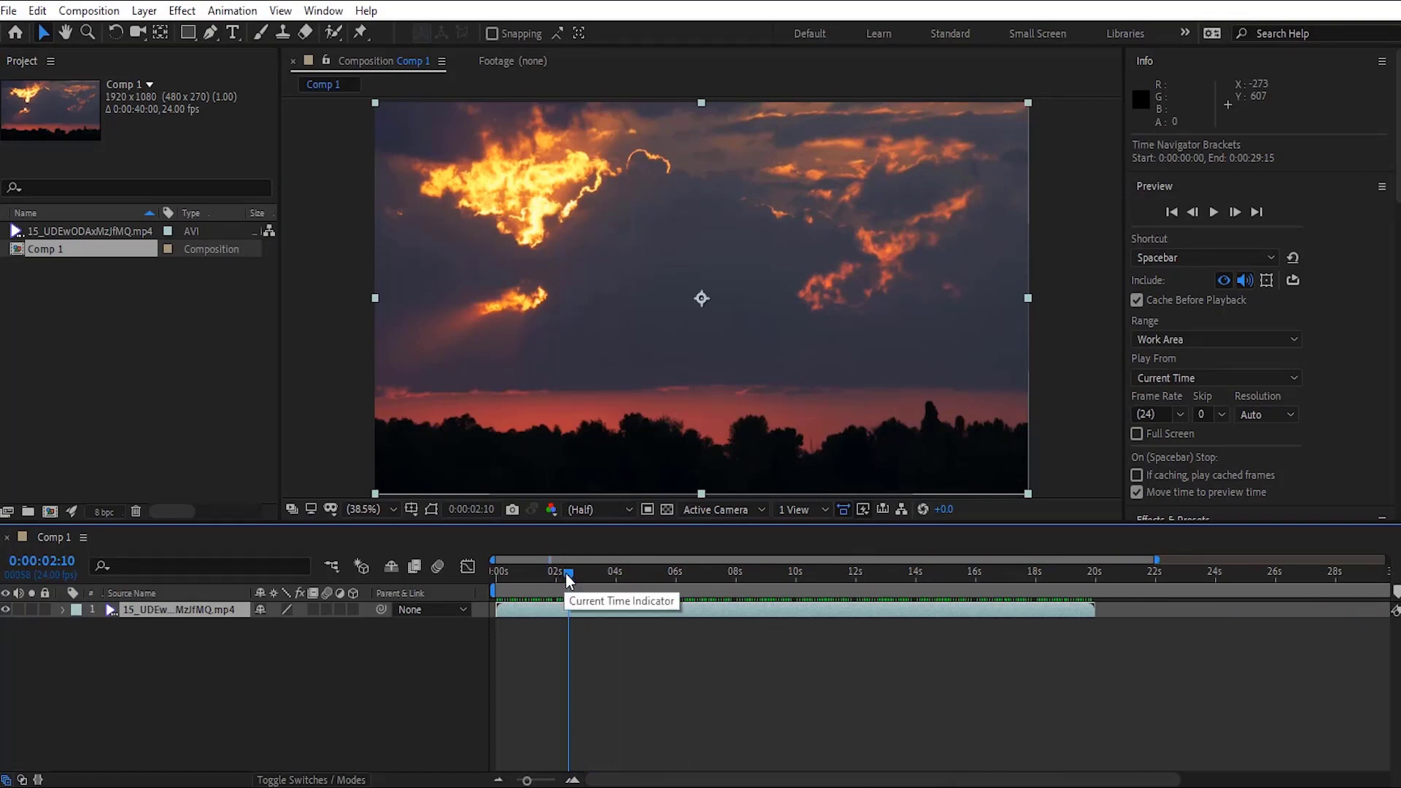
left_click_drag(568, 574, 487, 576)
key("space")
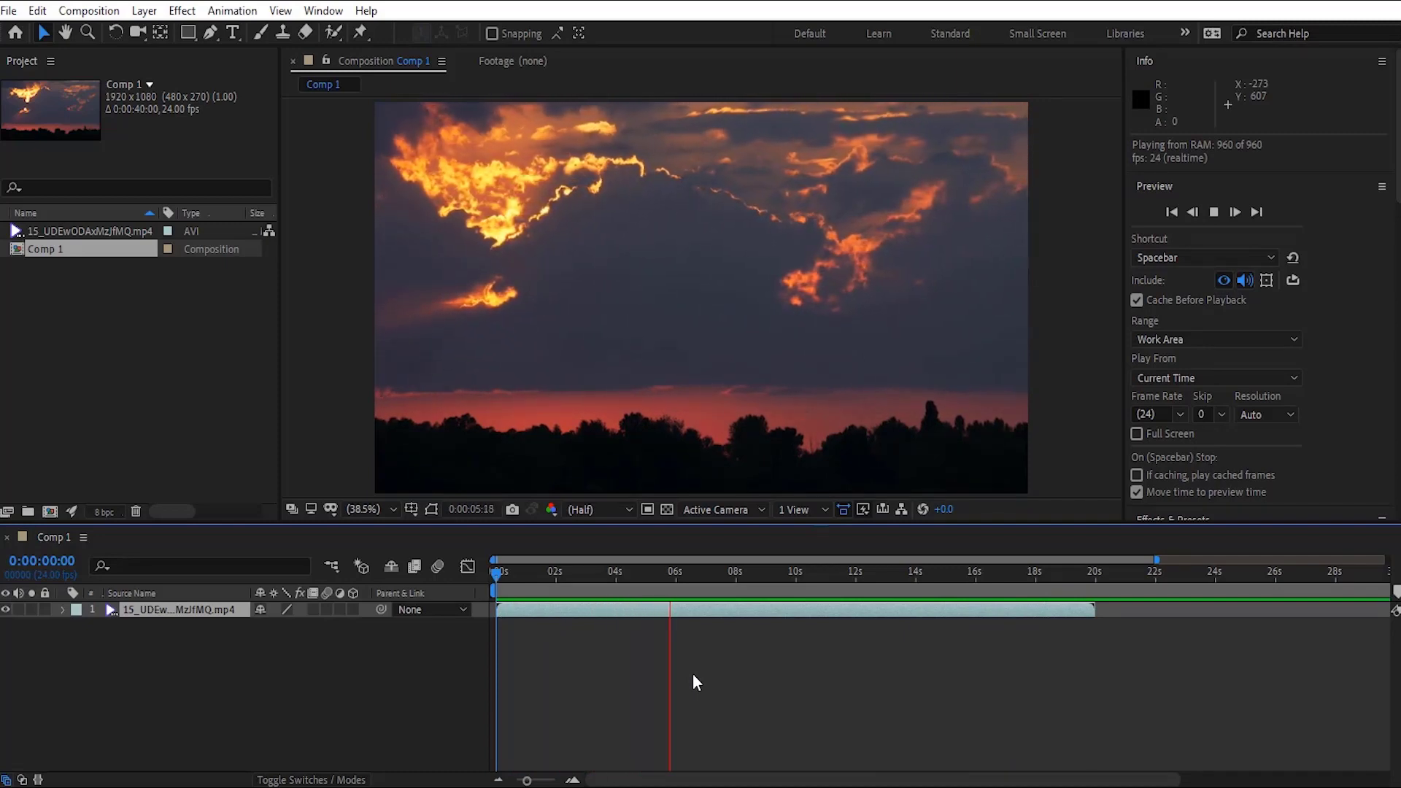
Time-stretch the sunset video layer to a new duration of 0:00:07:00
left_click(714, 616)
right_click(716, 615)
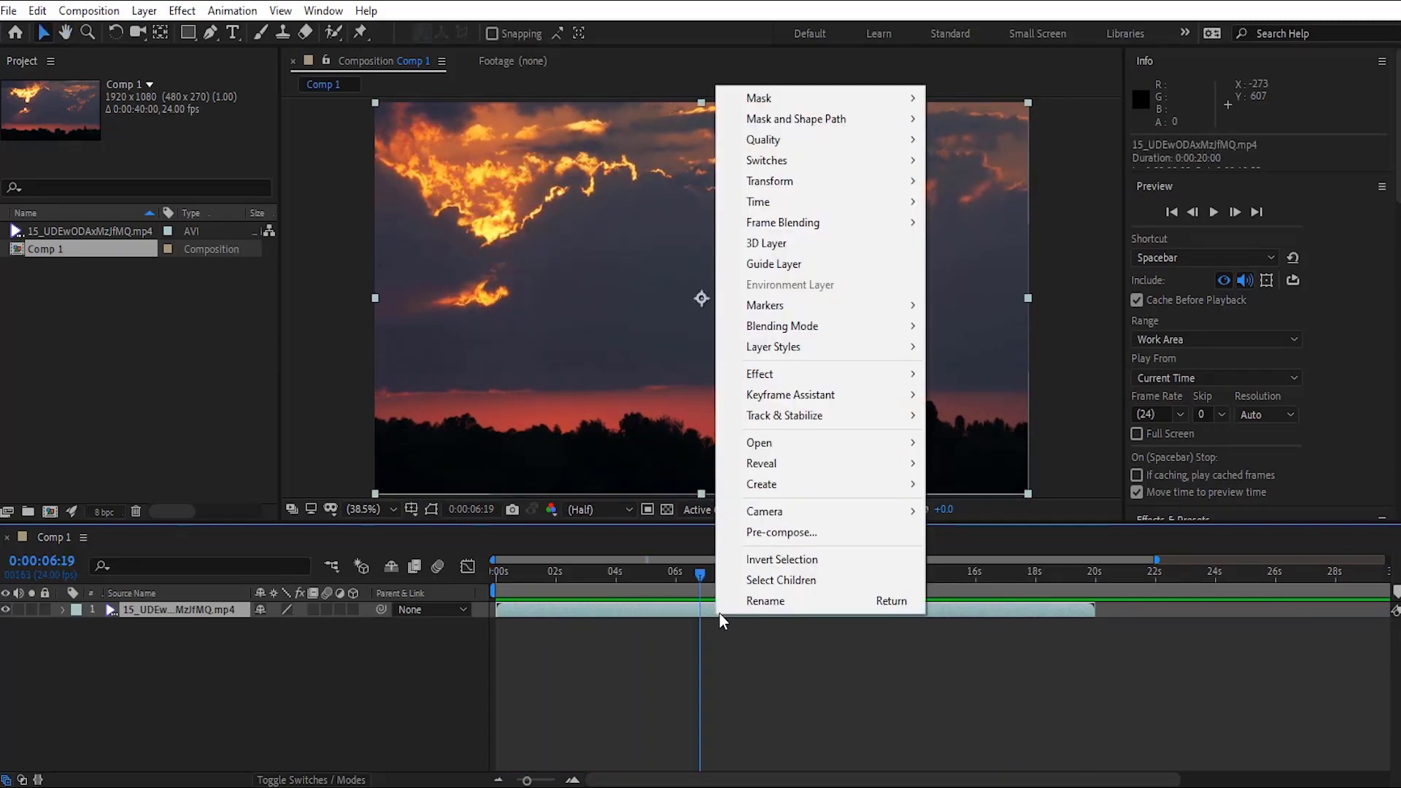
mouse_move(825, 208)
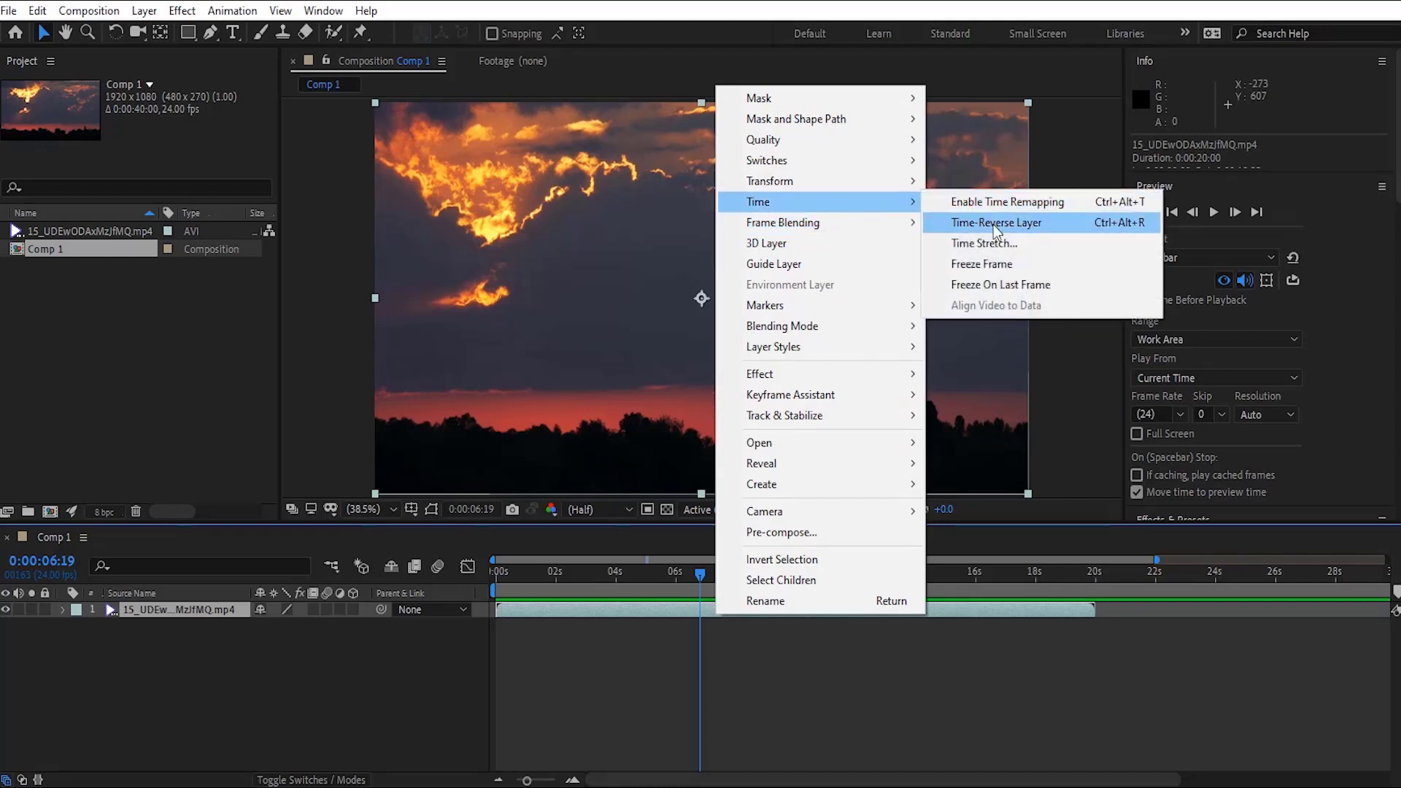
left_click(1004, 243)
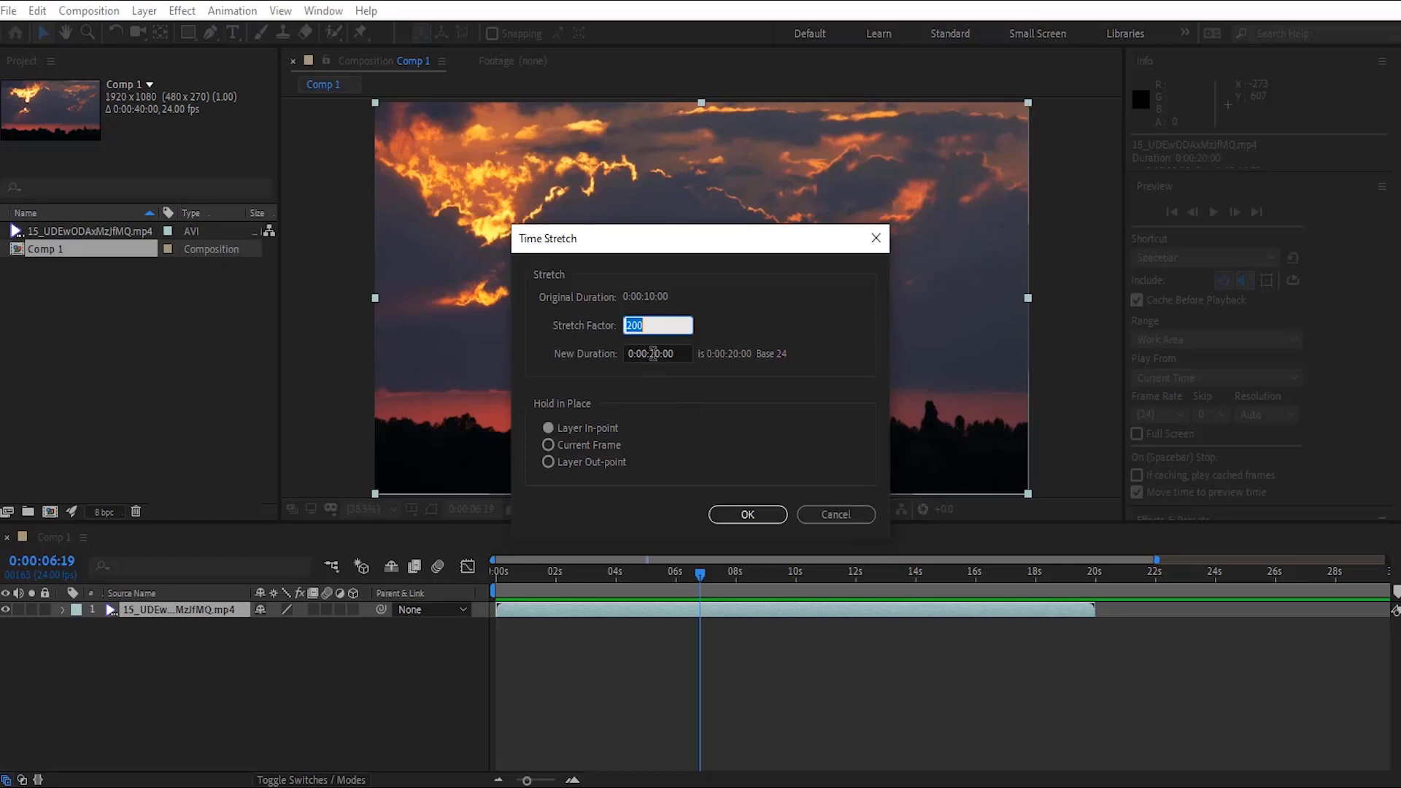
left_click_drag(649, 355, 661, 355)
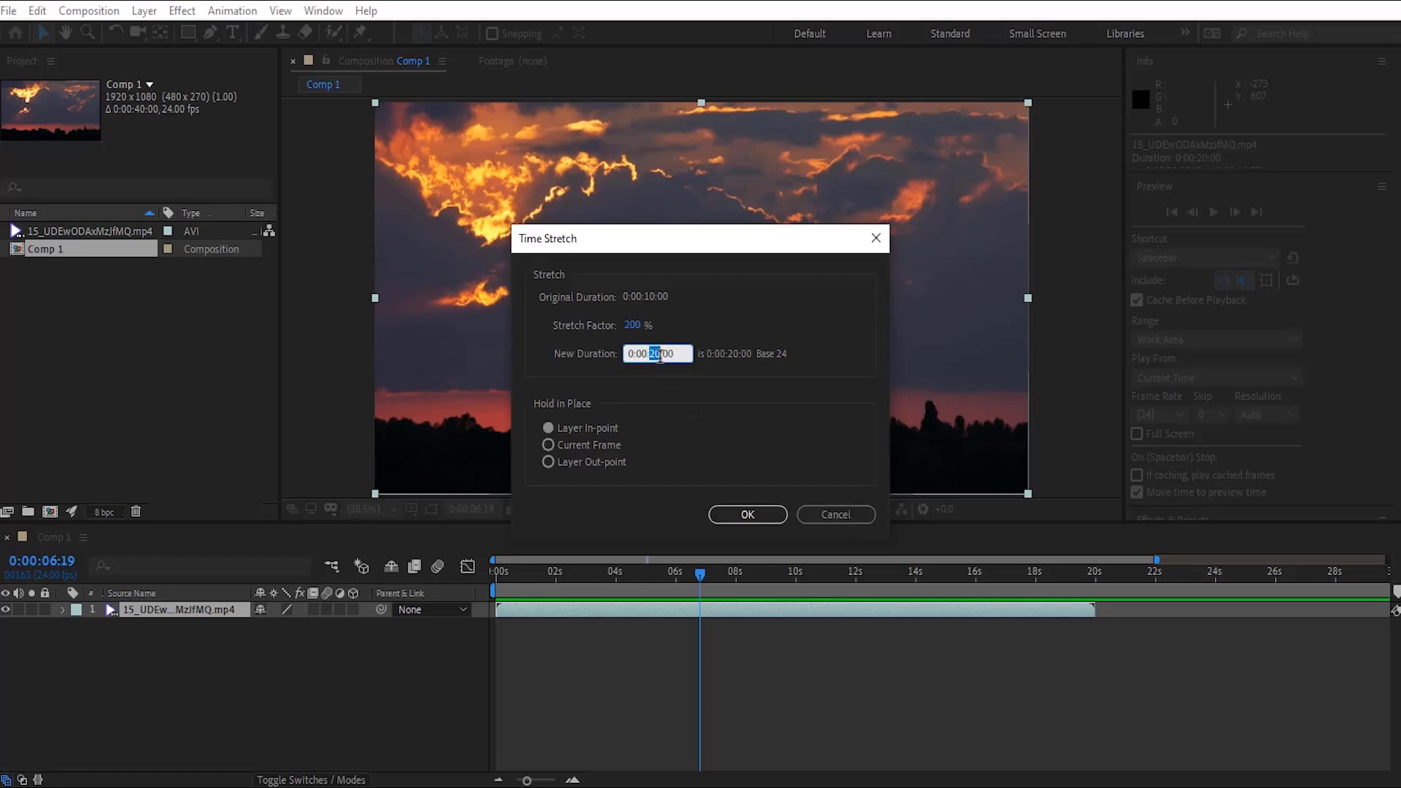
type("07")
left_click(755, 511)
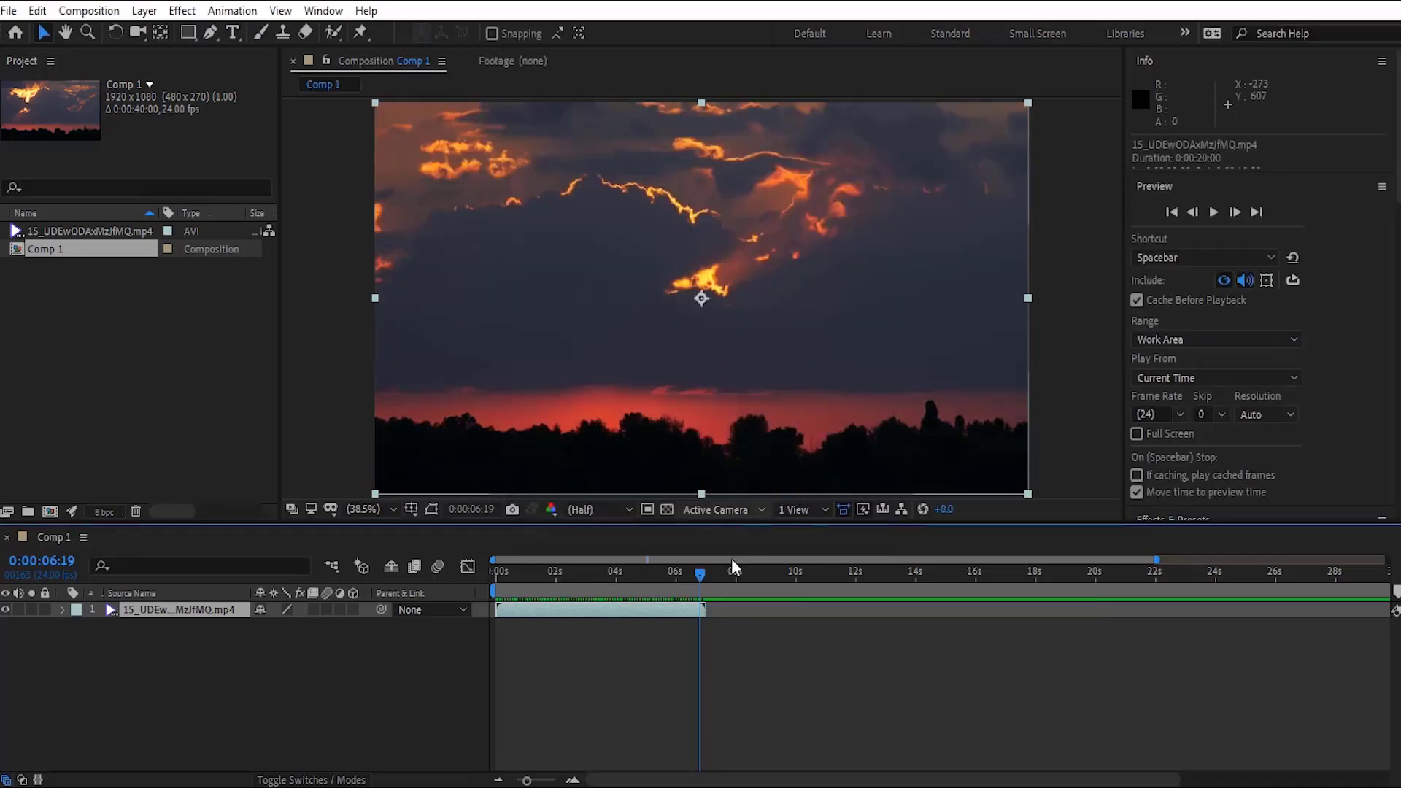
Preview the seven-second version of the layer from the beginning of the timeline, then stop playback
left_click_drag(693, 575, 490, 577)
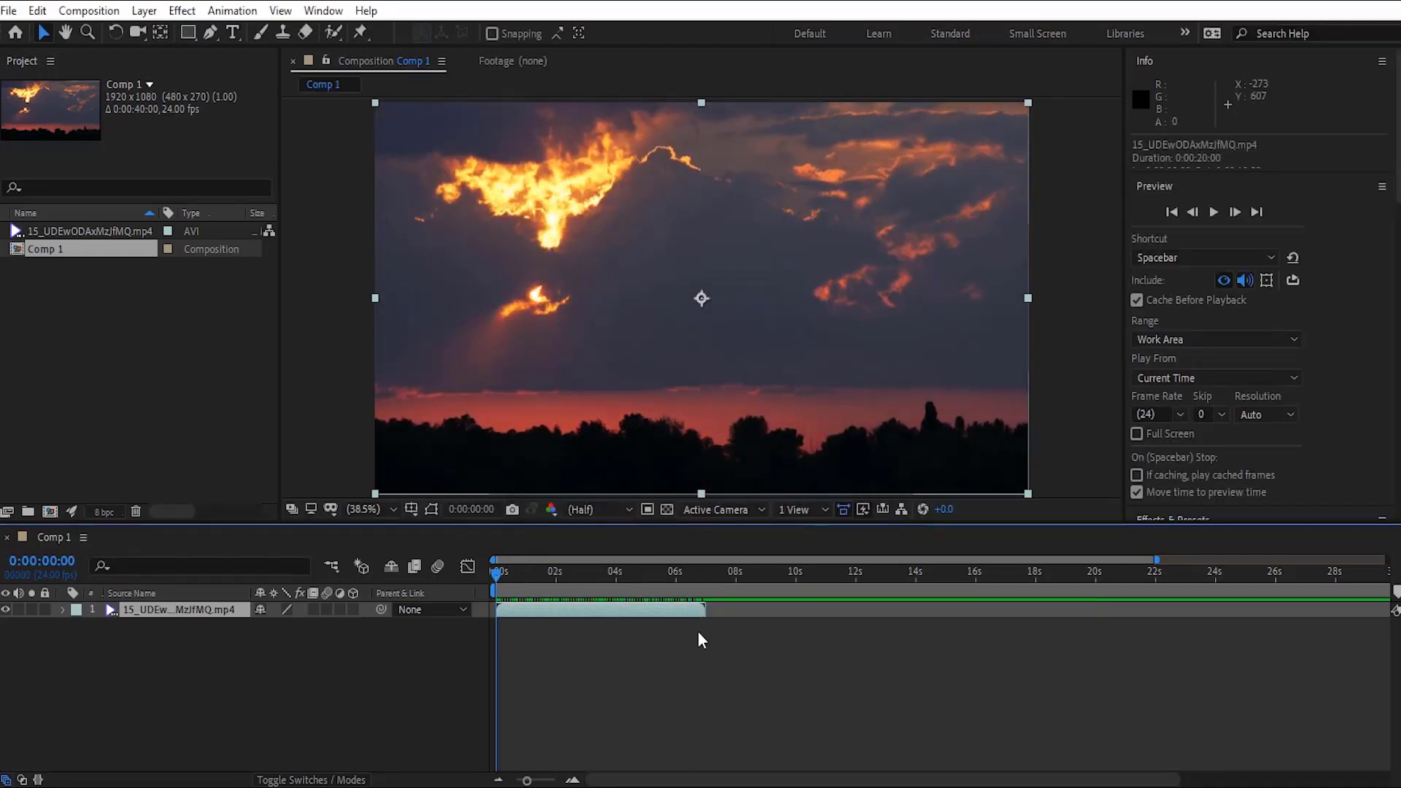
key("space")
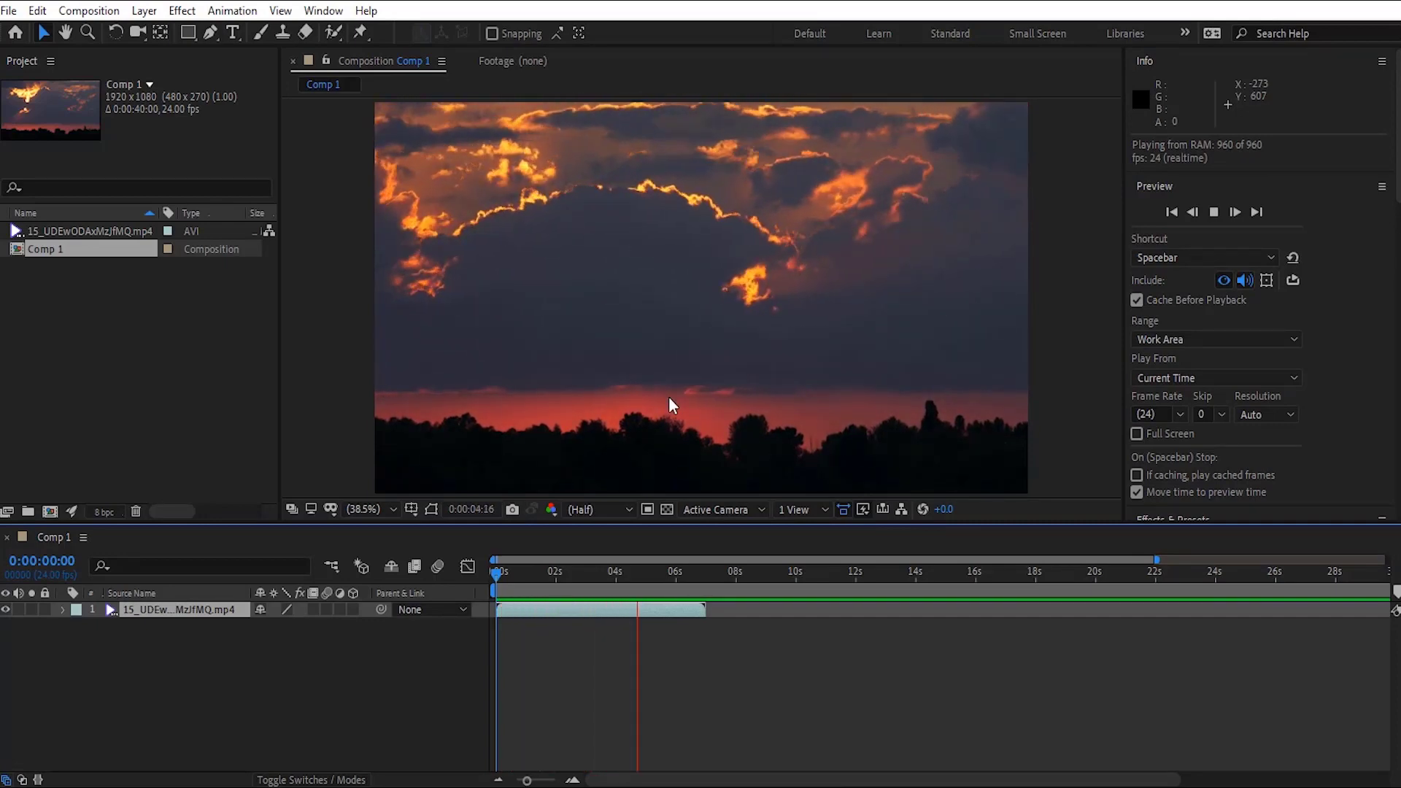
key("space")
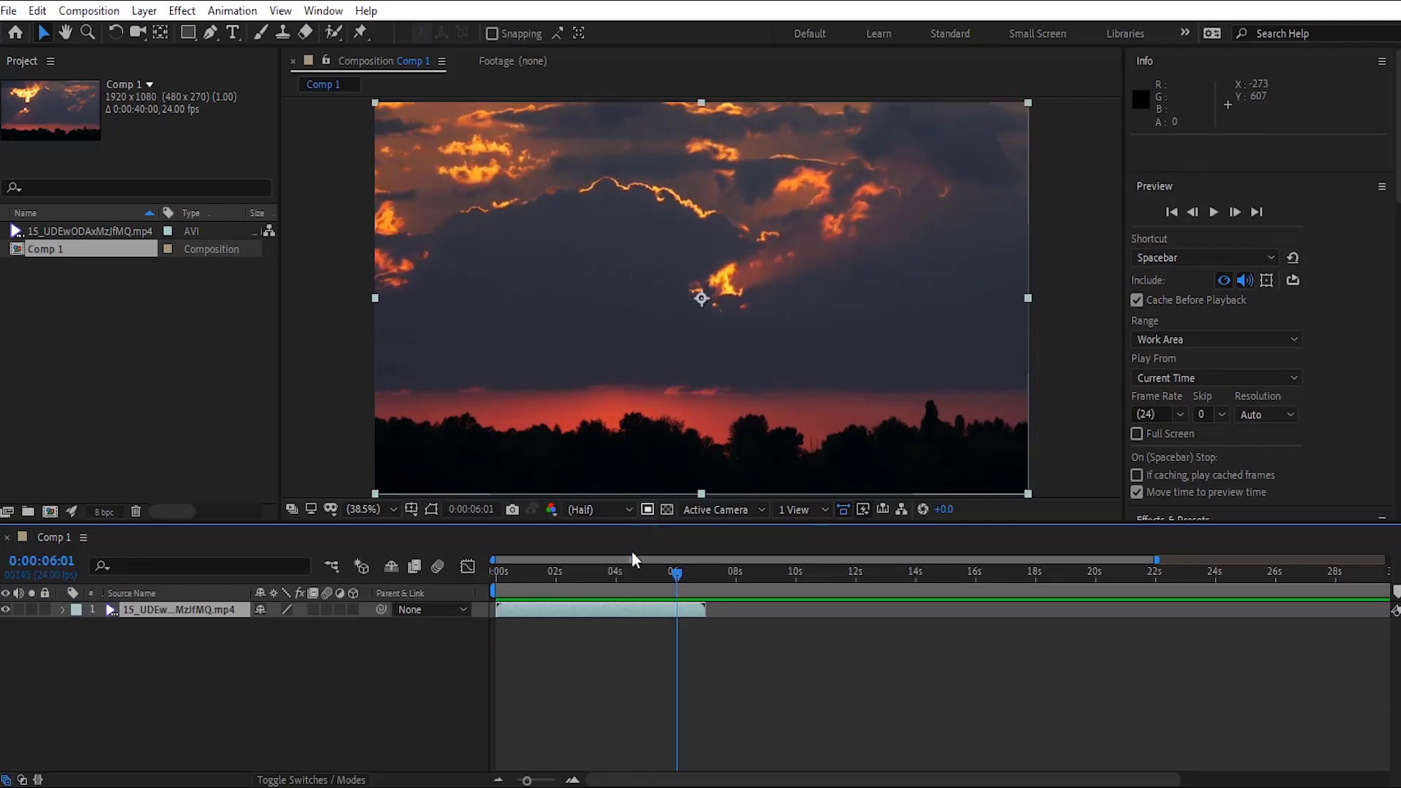
Speed up the sunset video layer by setting its Time Stretch factor to 30%
right_click(618, 610)
mouse_move(767, 196)
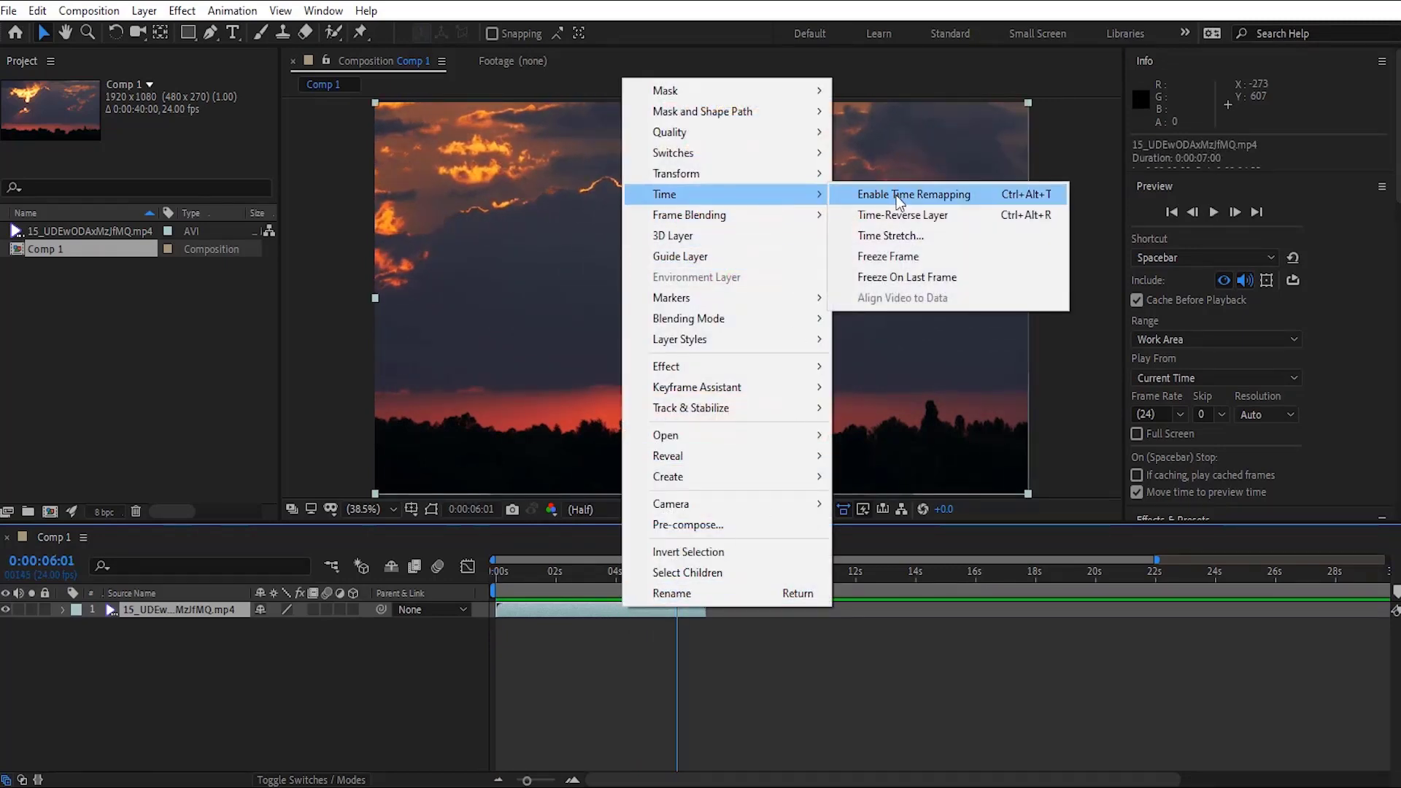
left_click(890, 235)
left_click(651, 326)
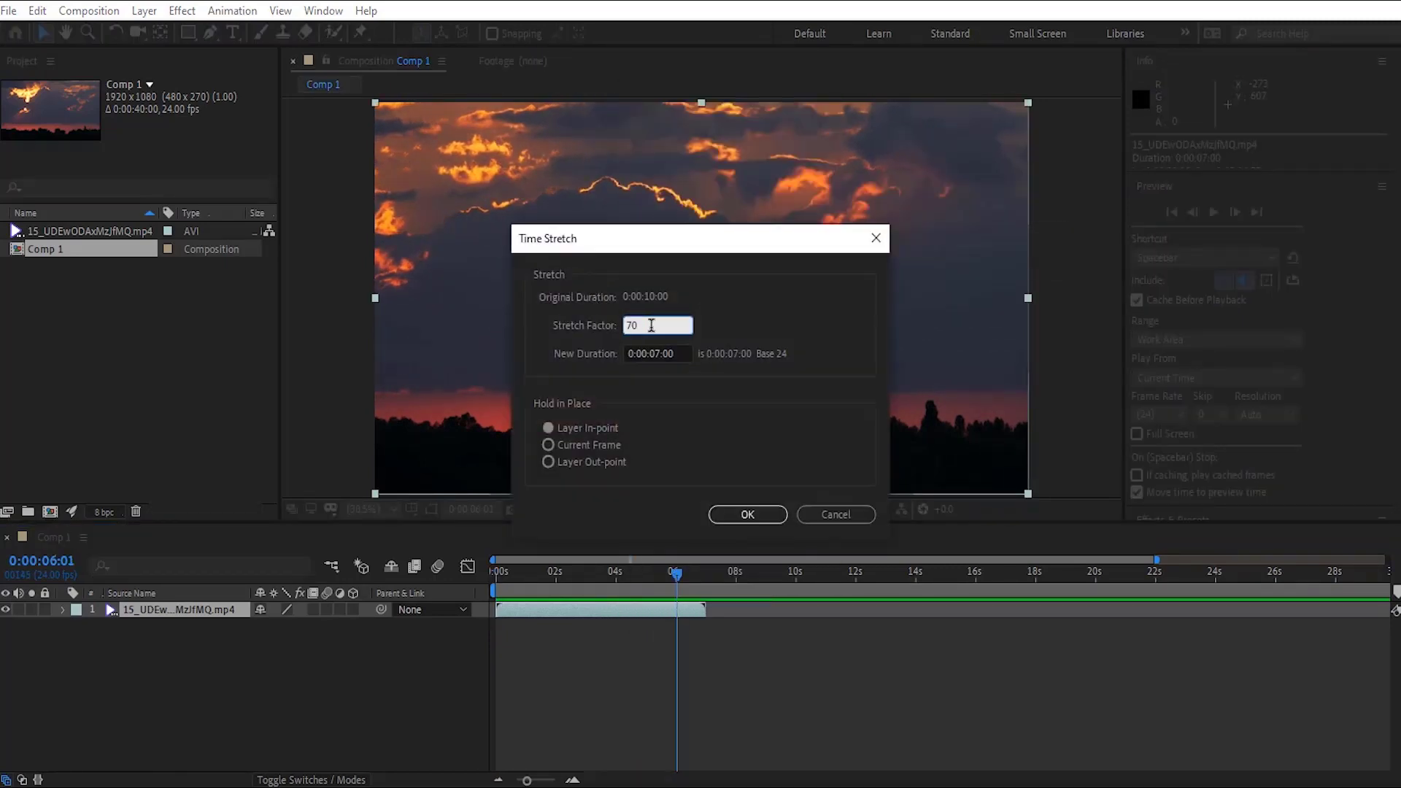
left_click_drag(652, 325, 589, 332)
type("30")
left_click(654, 387)
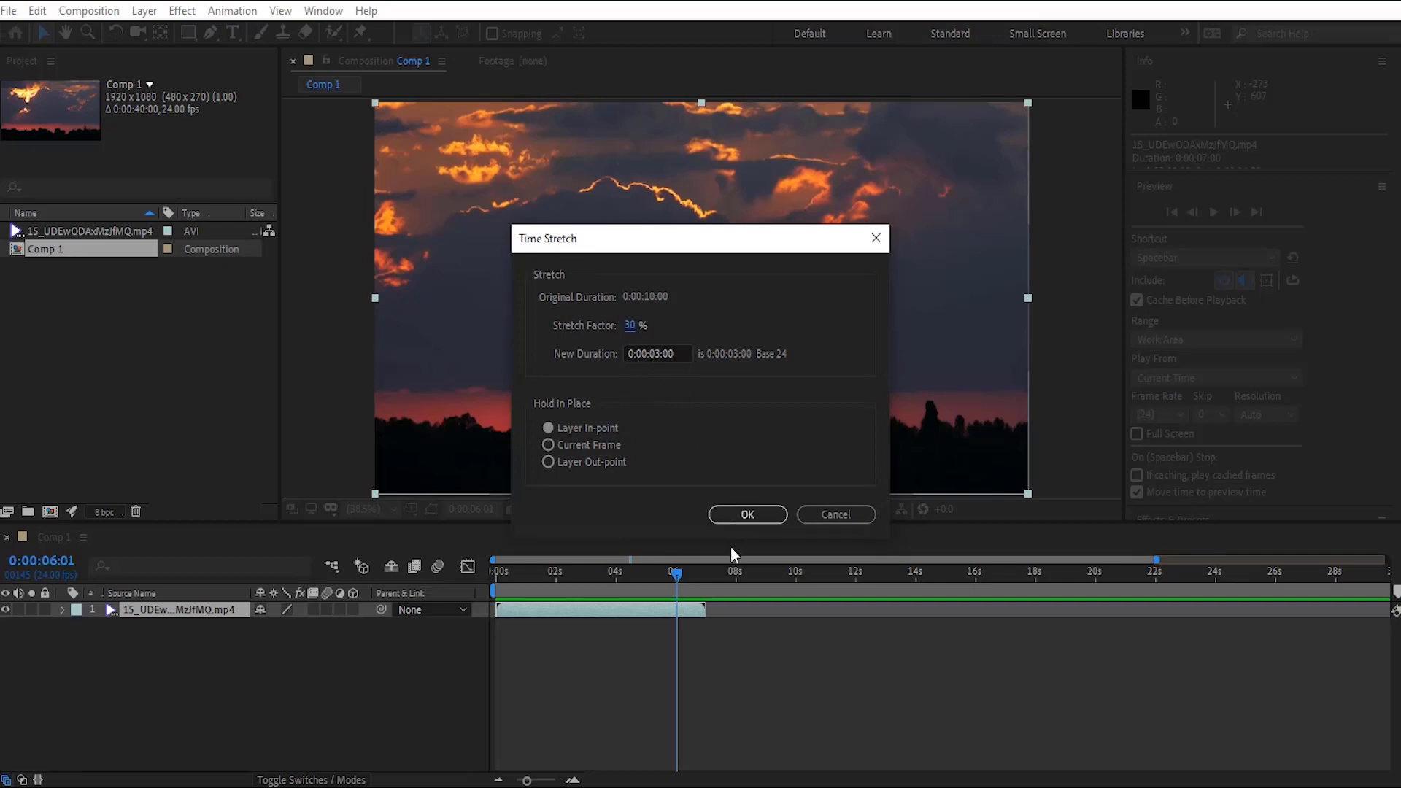
left_click(774, 516)
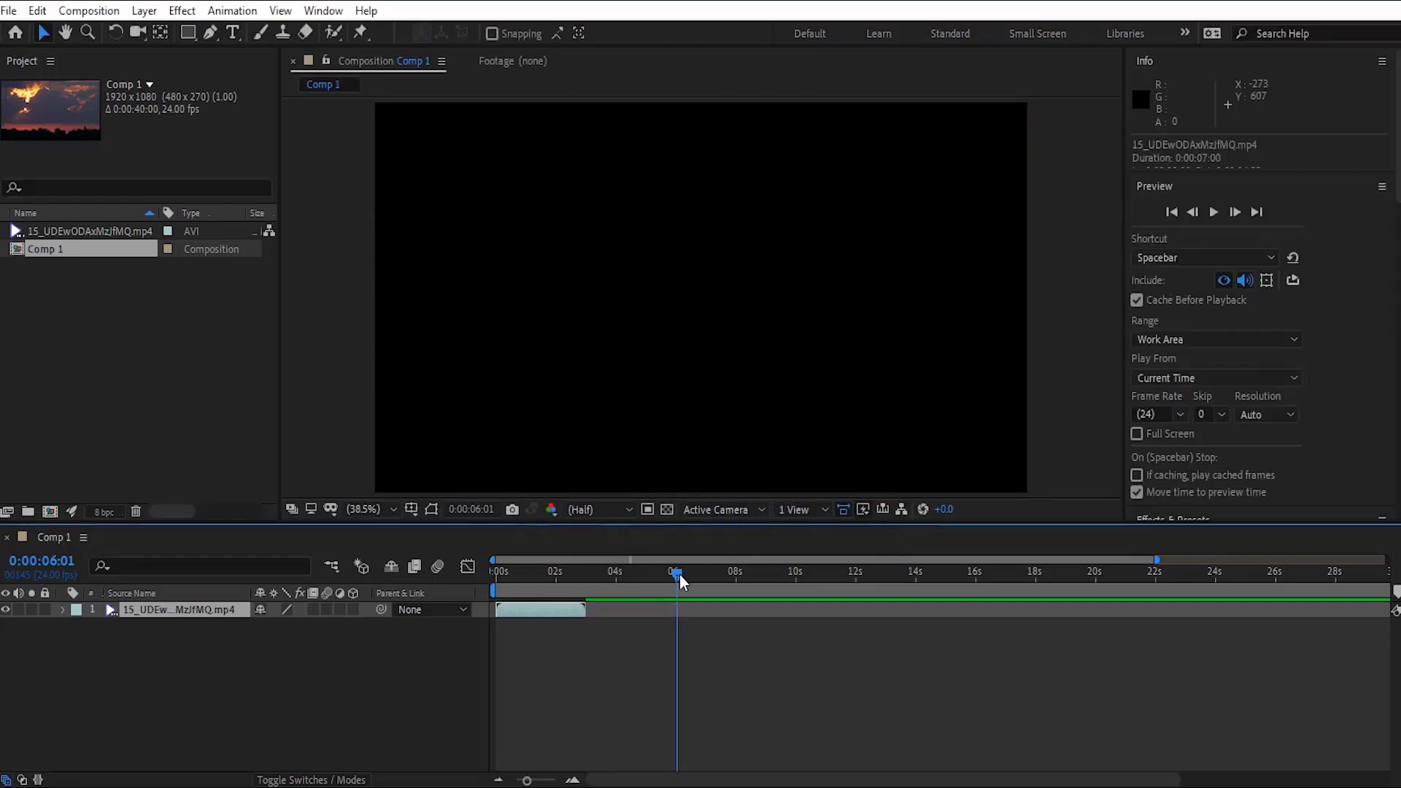
Preview the layer at the 30% stretch factor from the start of the composition, then stop playback
key("Home")
key("space")
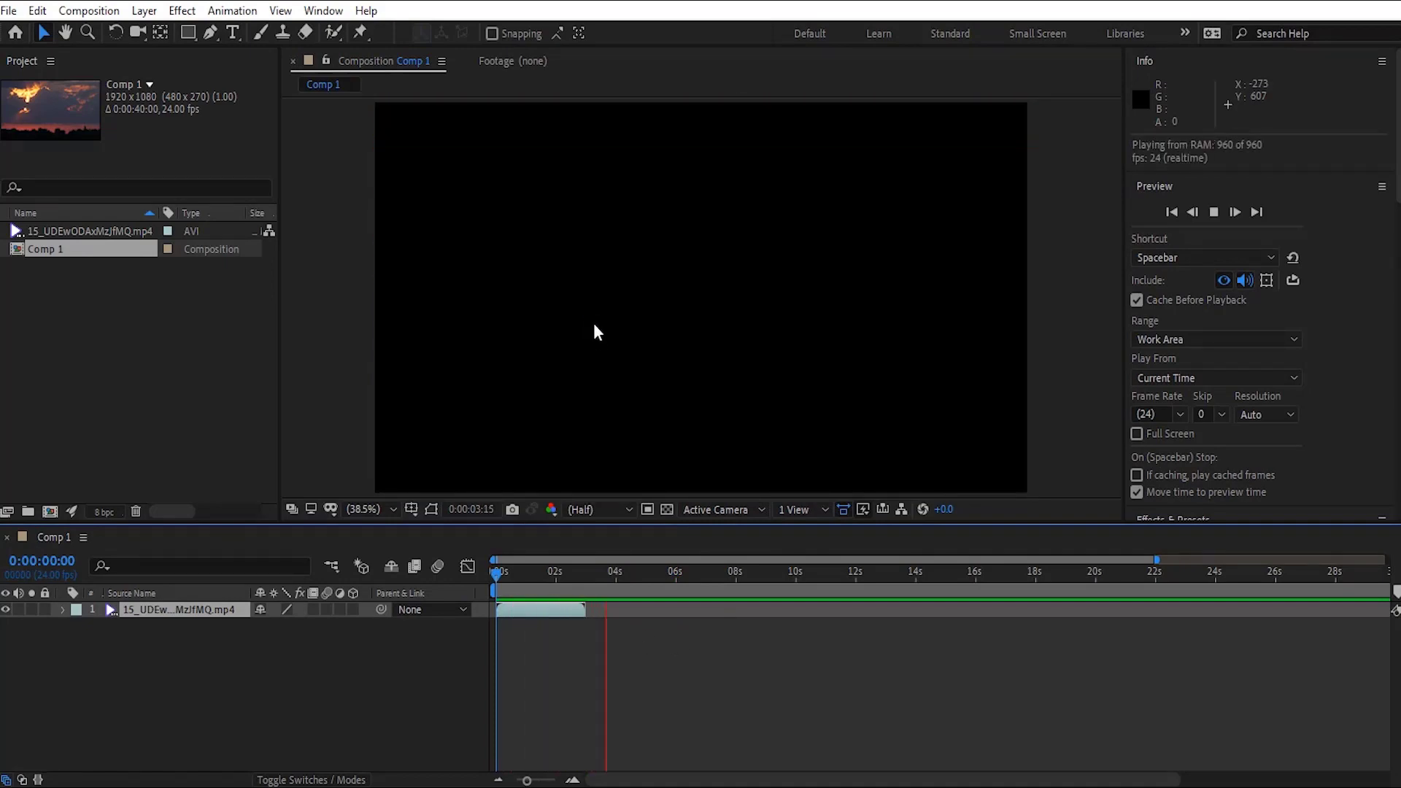
key("space")
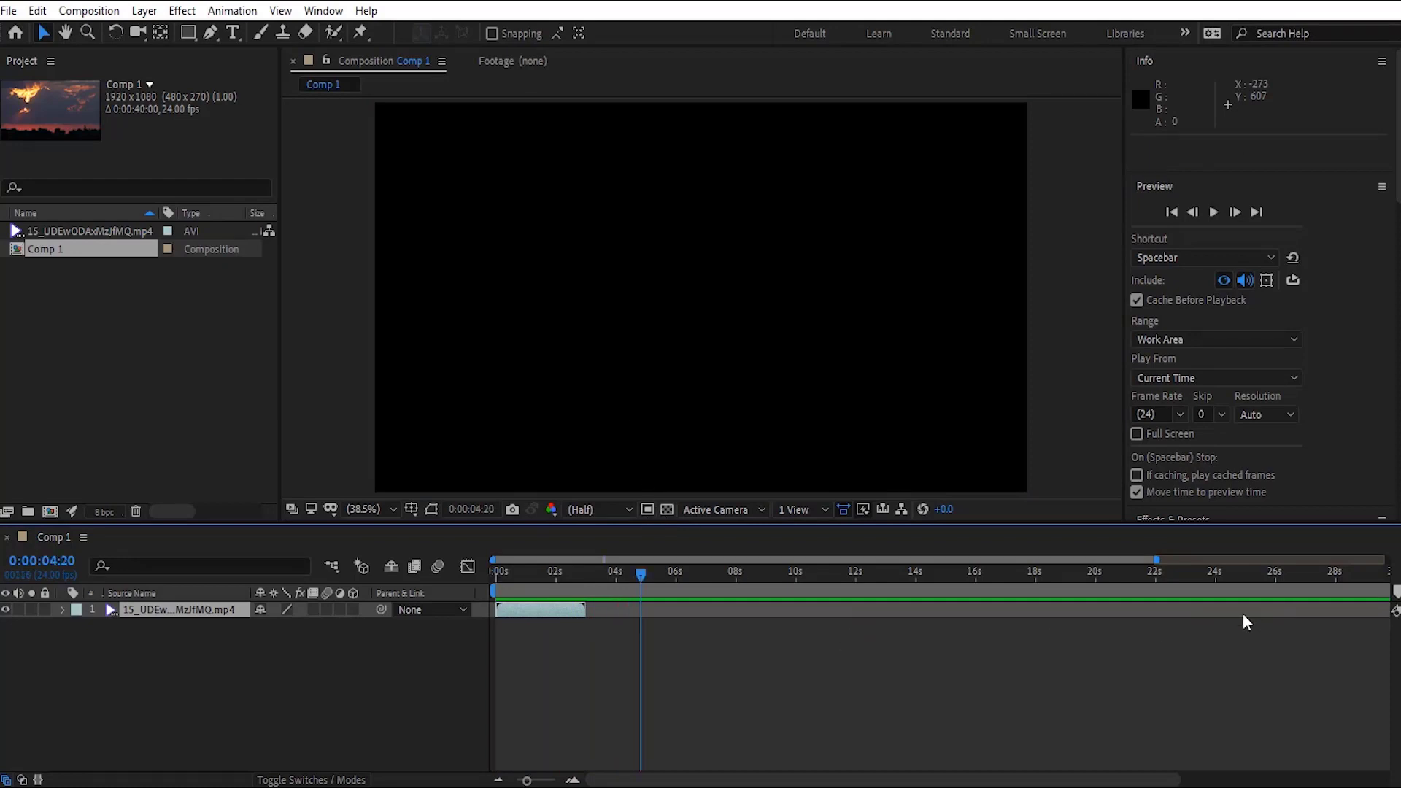
Restore the sunset video layer to normal speed with a Time Stretch factor of 100%
right_click(546, 612)
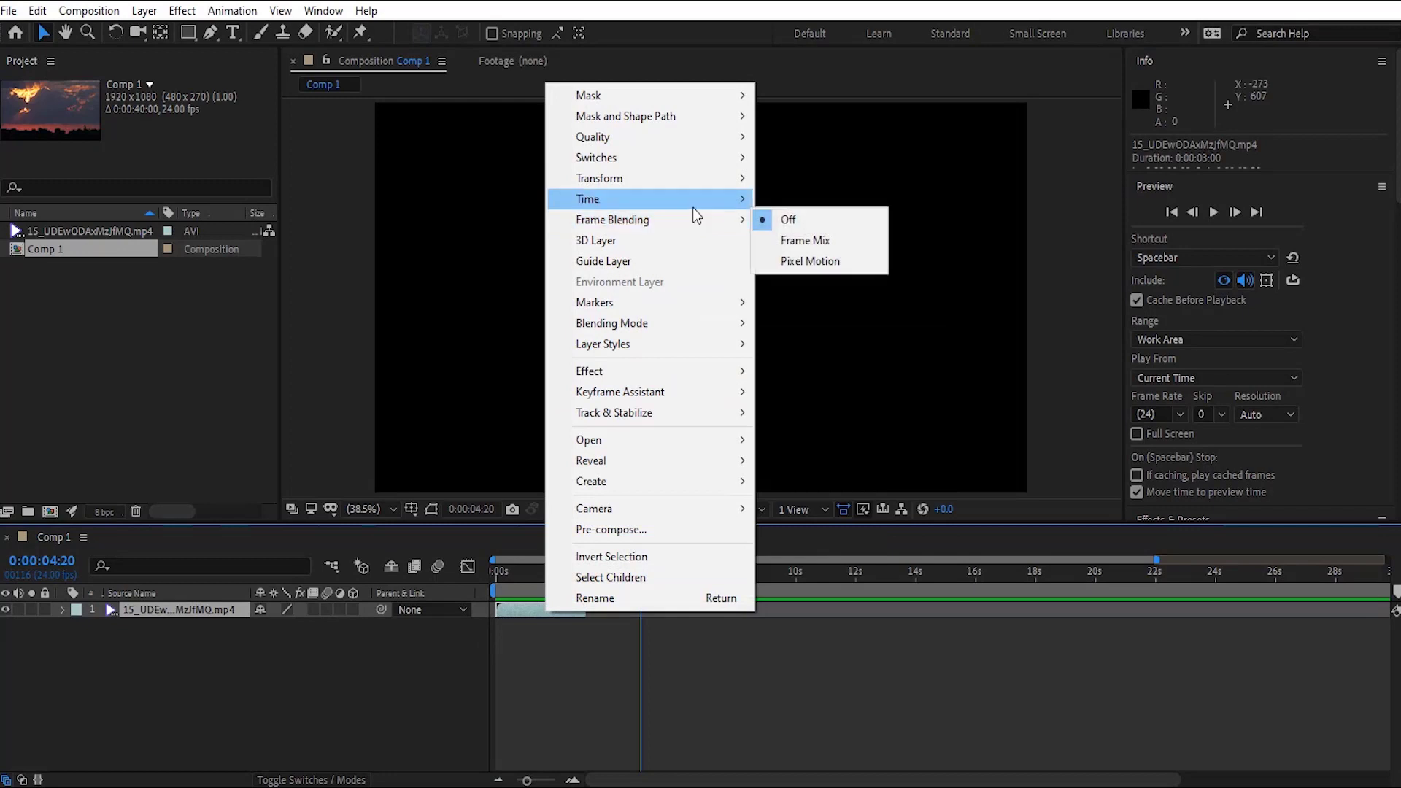
left_click(834, 245)
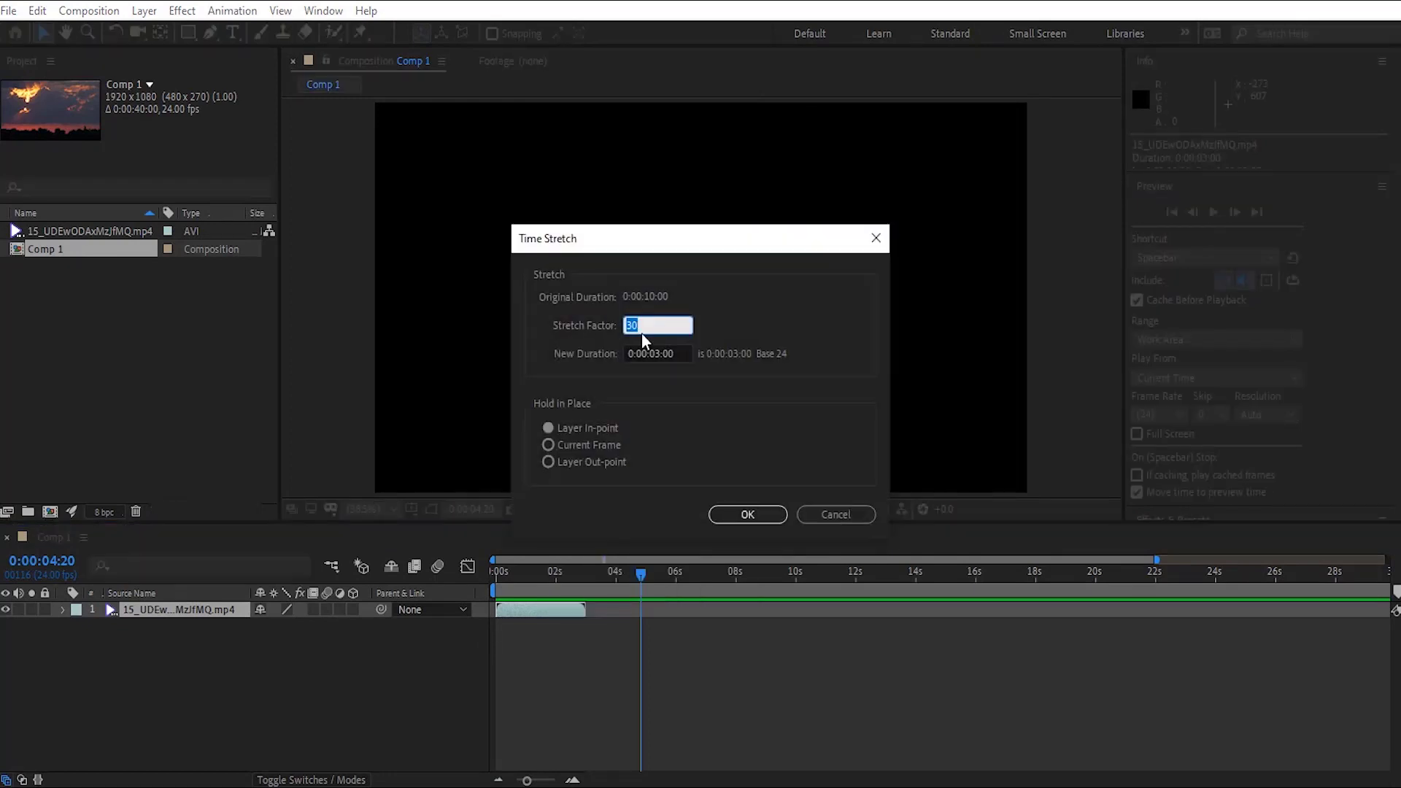
type("100")
left_click(784, 333)
left_click(746, 514)
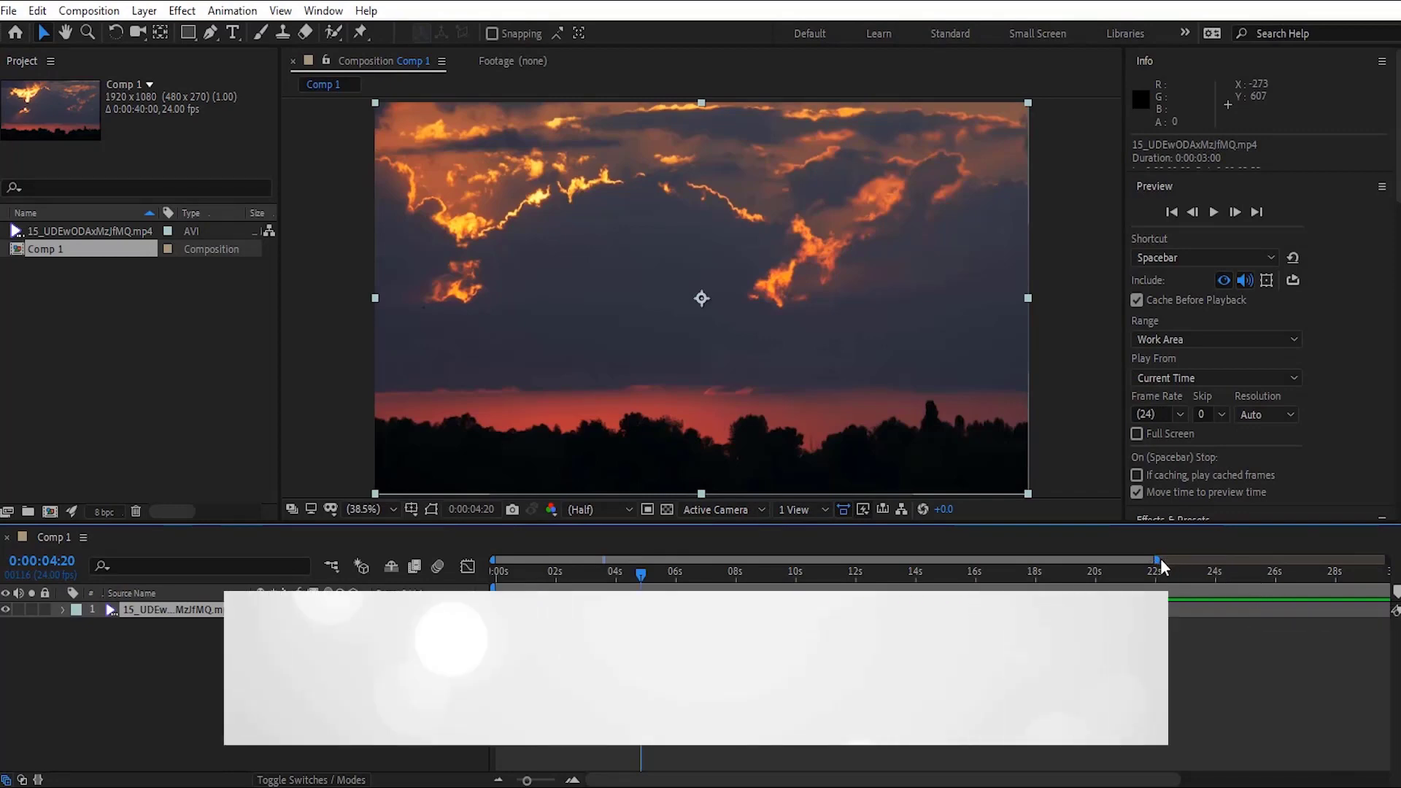
Reverse the playback of the sunset video layer with Time-Reverse Layer
left_click_drag(1158, 560, 952, 589)
left_click_drag(1386, 560, 728, 559)
right_click(720, 606)
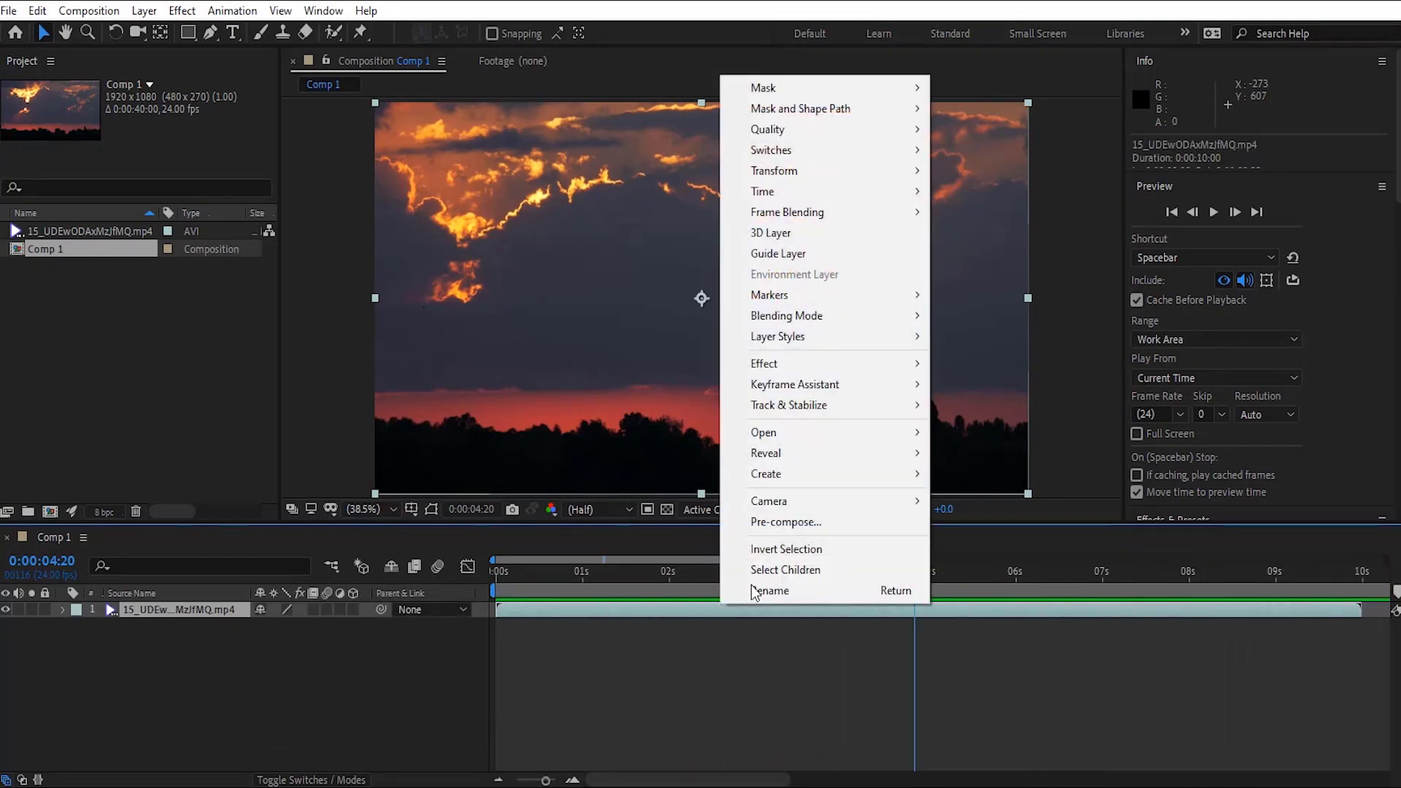
mouse_move(868, 198)
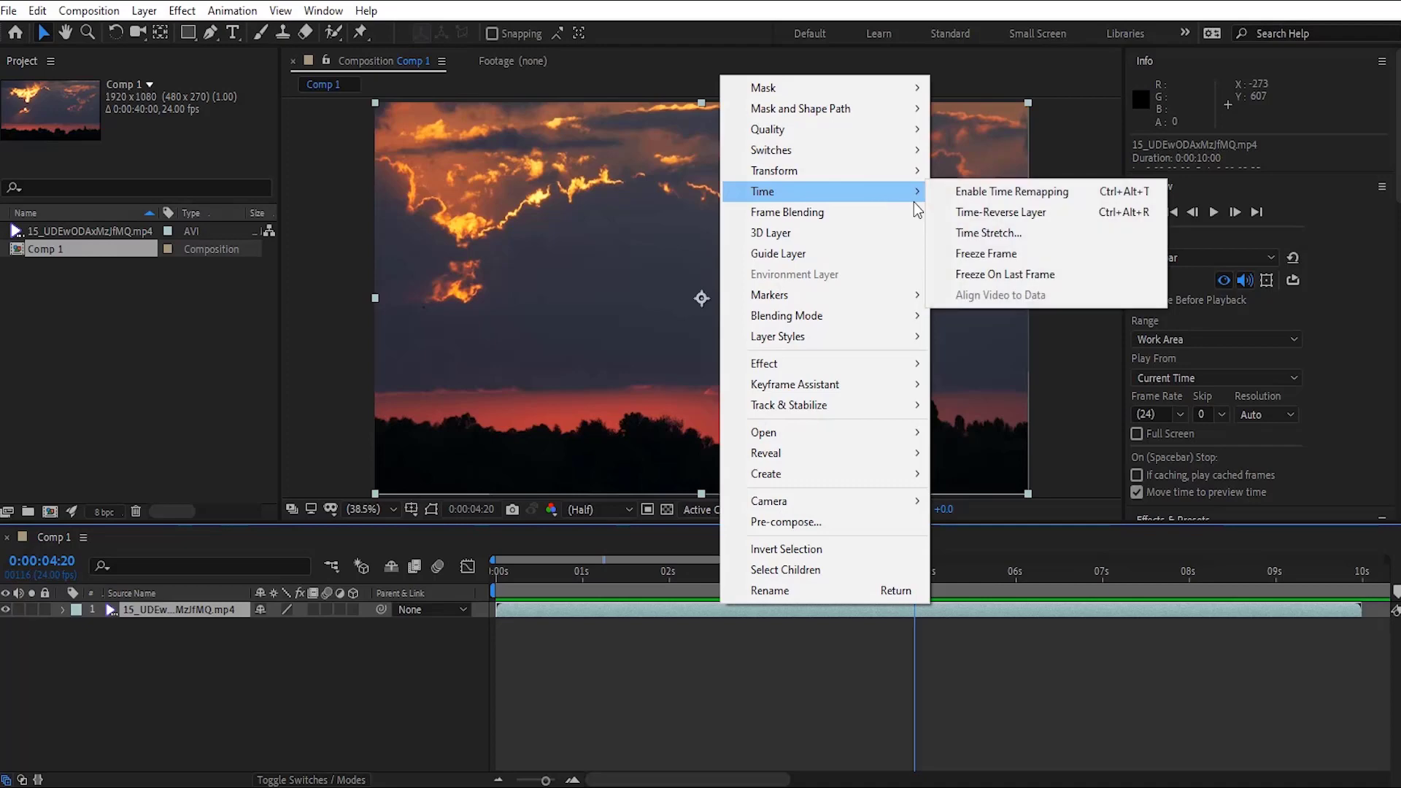
left_click(1033, 213)
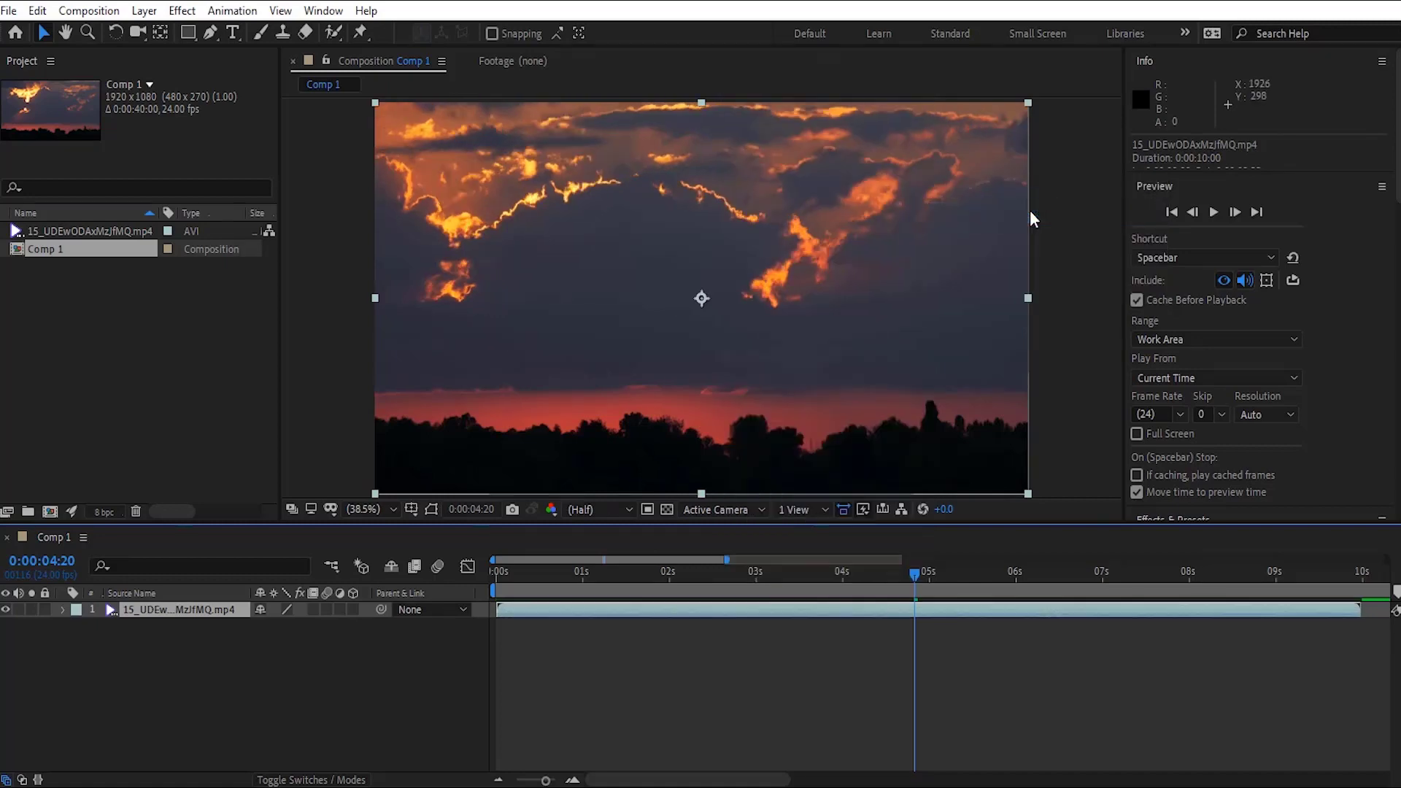
Preview the reversed sunset layer from near the start of the composition, then stop playback
left_click_drag(914, 571, 451, 565)
key("space")
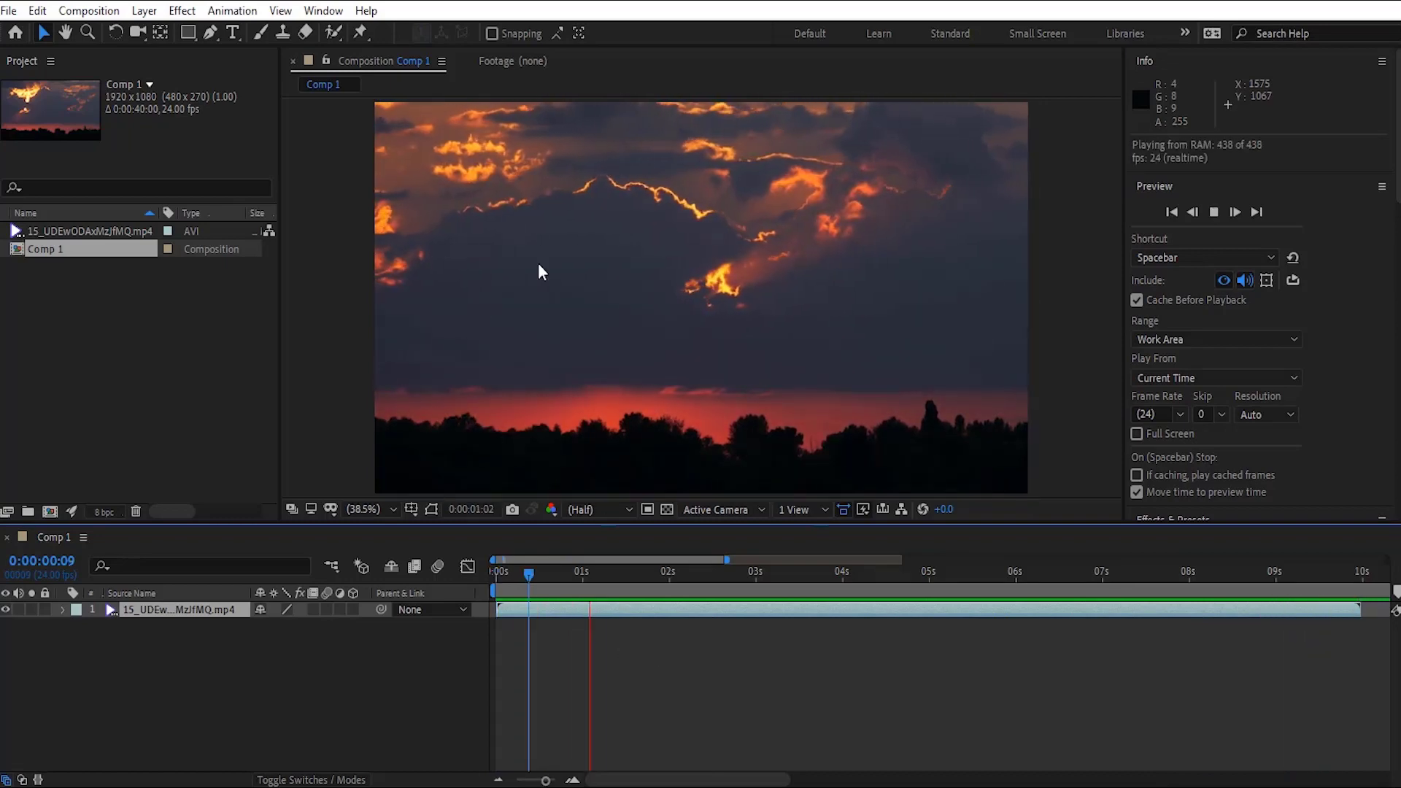
left_click(835, 285)
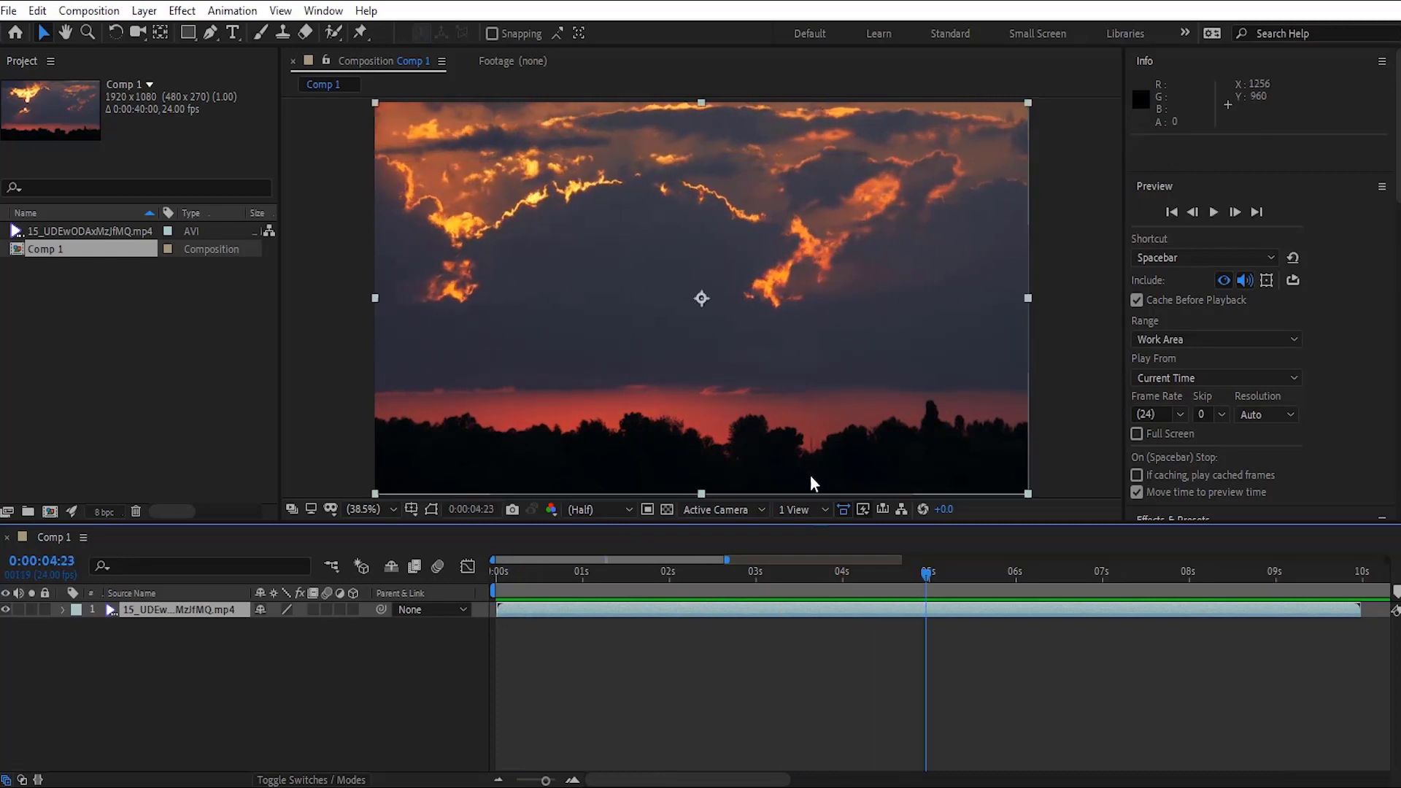
Slow down the reversed sunset layer with Time Stretch to a new duration of -0:00:23:00, holding the layer in-point
right_click(832, 614)
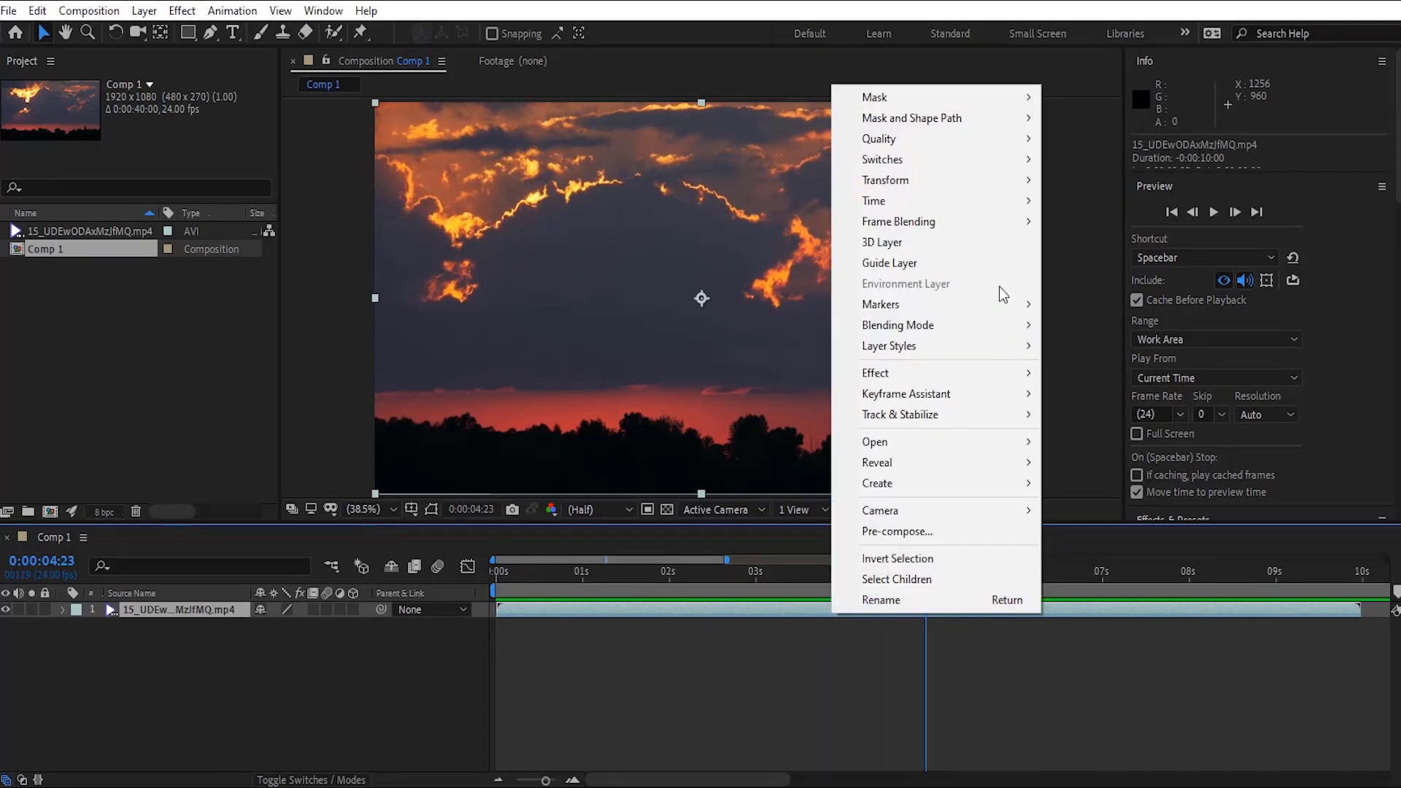
mouse_move(1006, 204)
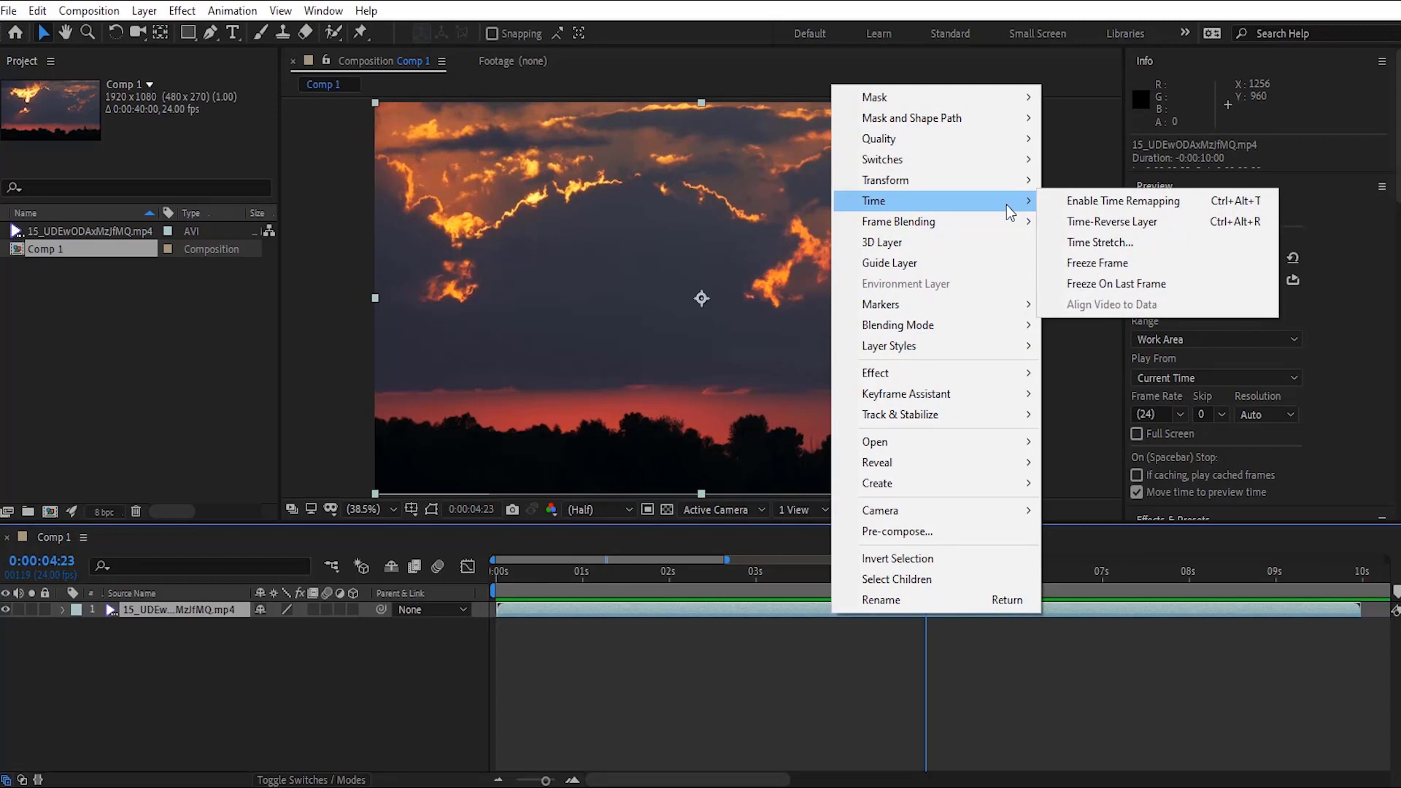
left_click(1131, 246)
left_click(724, 379)
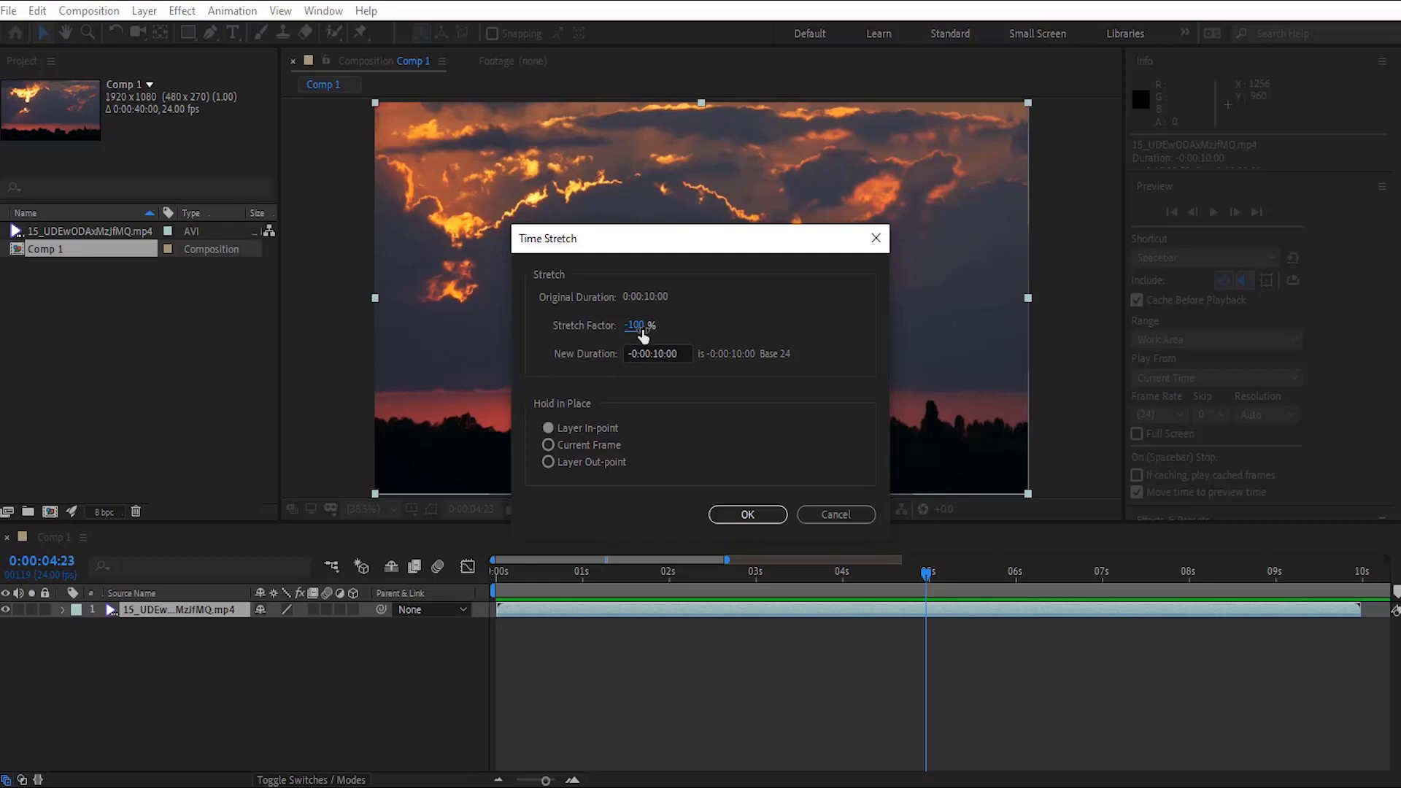
left_click_drag(640, 330, 547, 352)
left_click(745, 514)
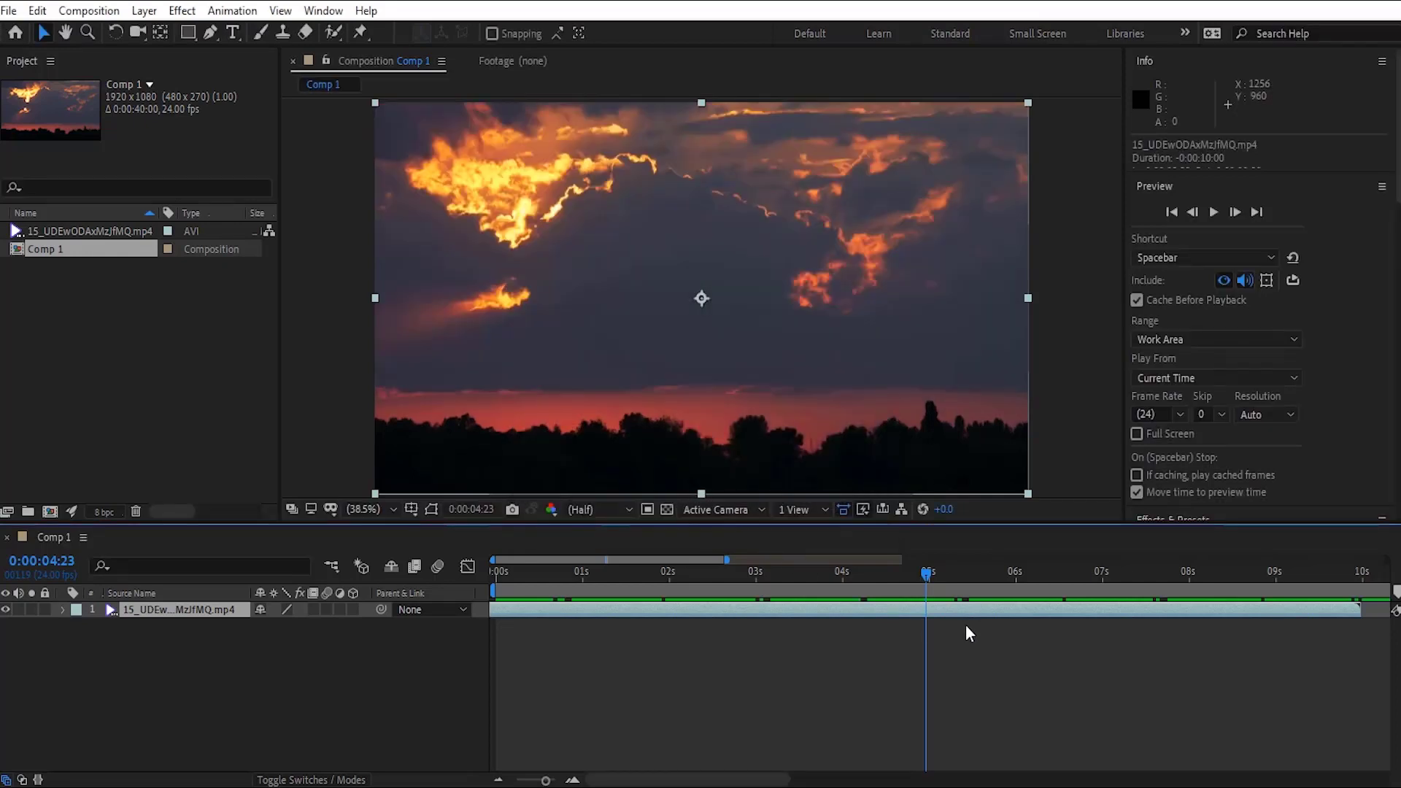
Shorten the work area to the end of the stretched layer and preview the slowed reverse playback
left_click_drag(726, 559, 467, 579)
left_click_drag(685, 605, 713, 618)
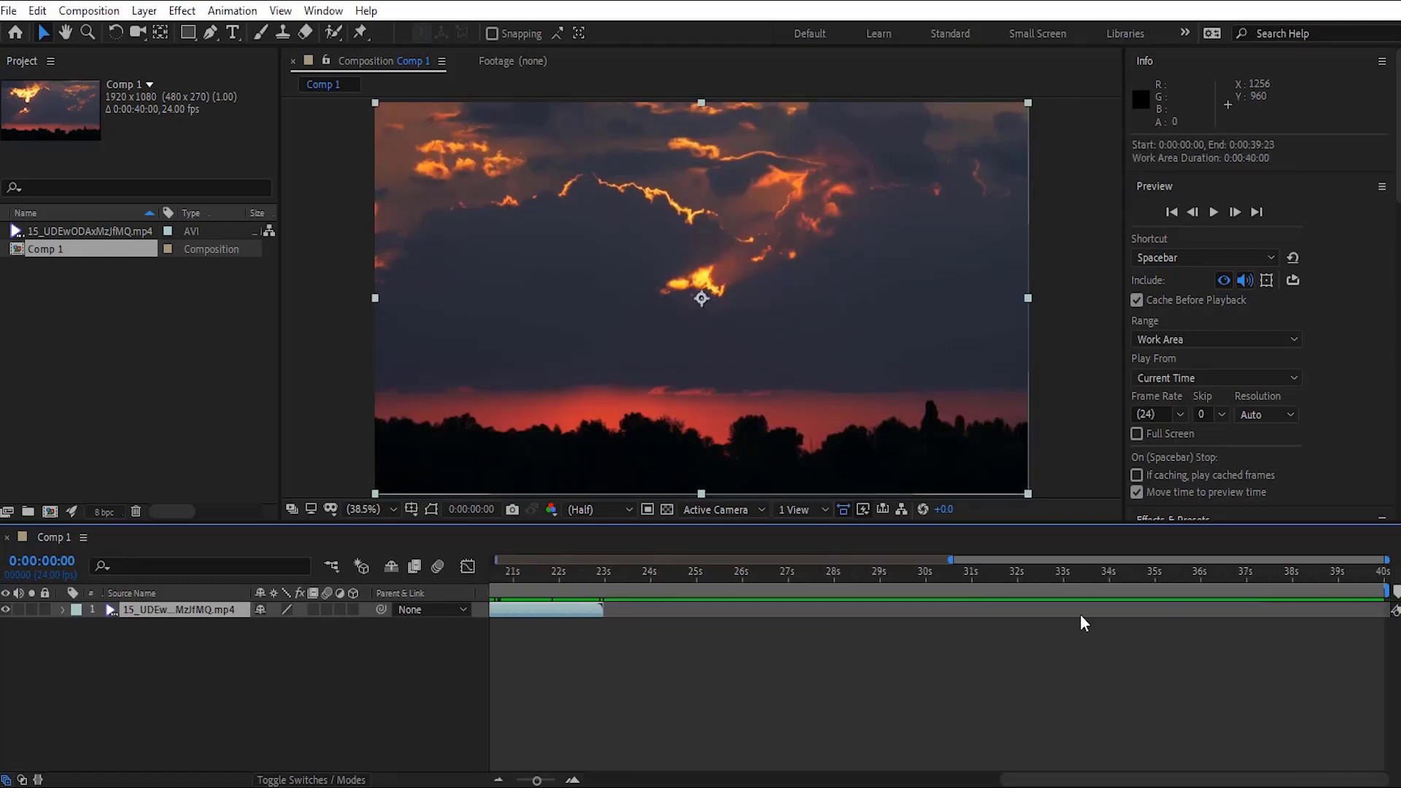
left_click_drag(1387, 590, 605, 590)
left_click_drag(1006, 560, 1044, 552)
key("space")
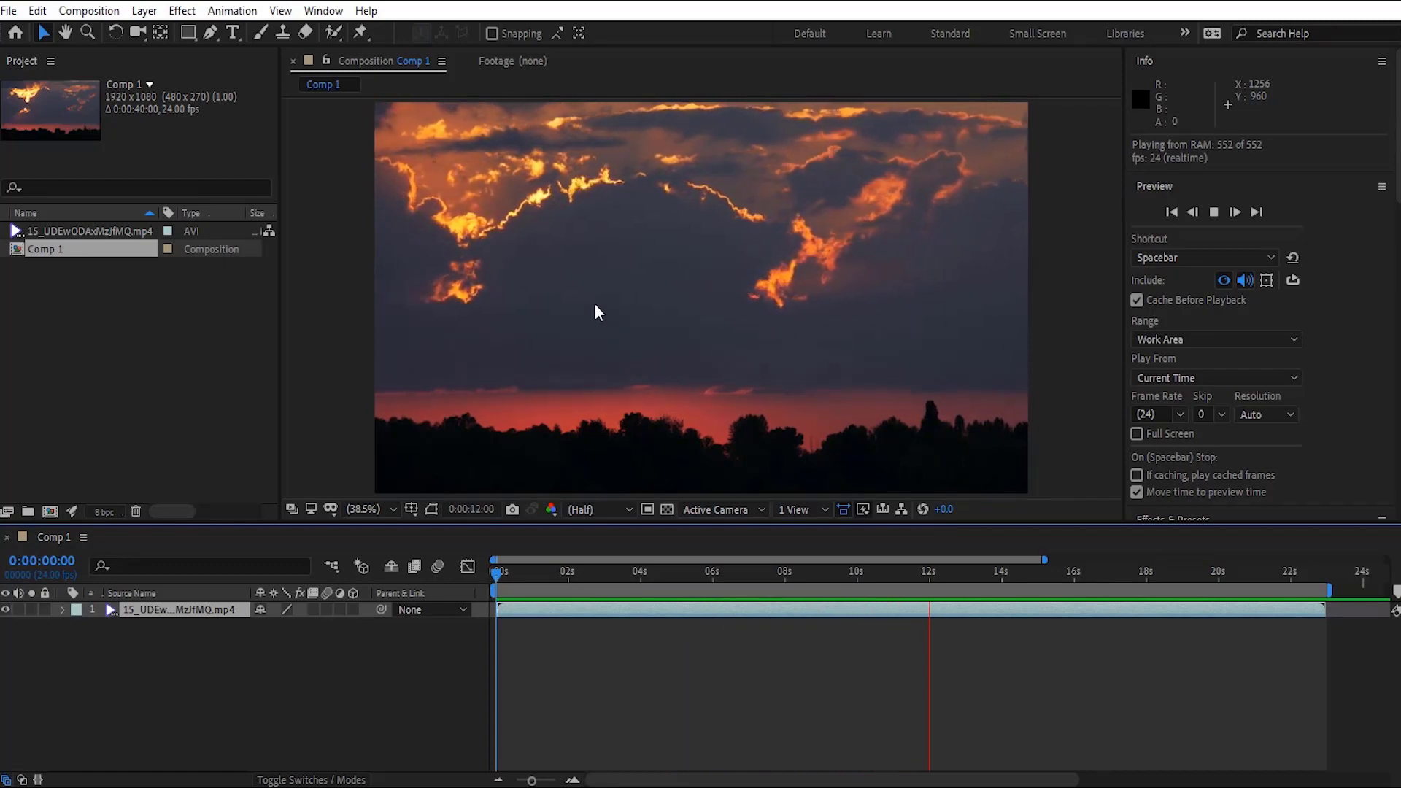
key("space")
Restore the sunset layer to a Time Stretch factor of 100% and shorten the work area to end at about 0:00:12:04
right_click(711, 607)
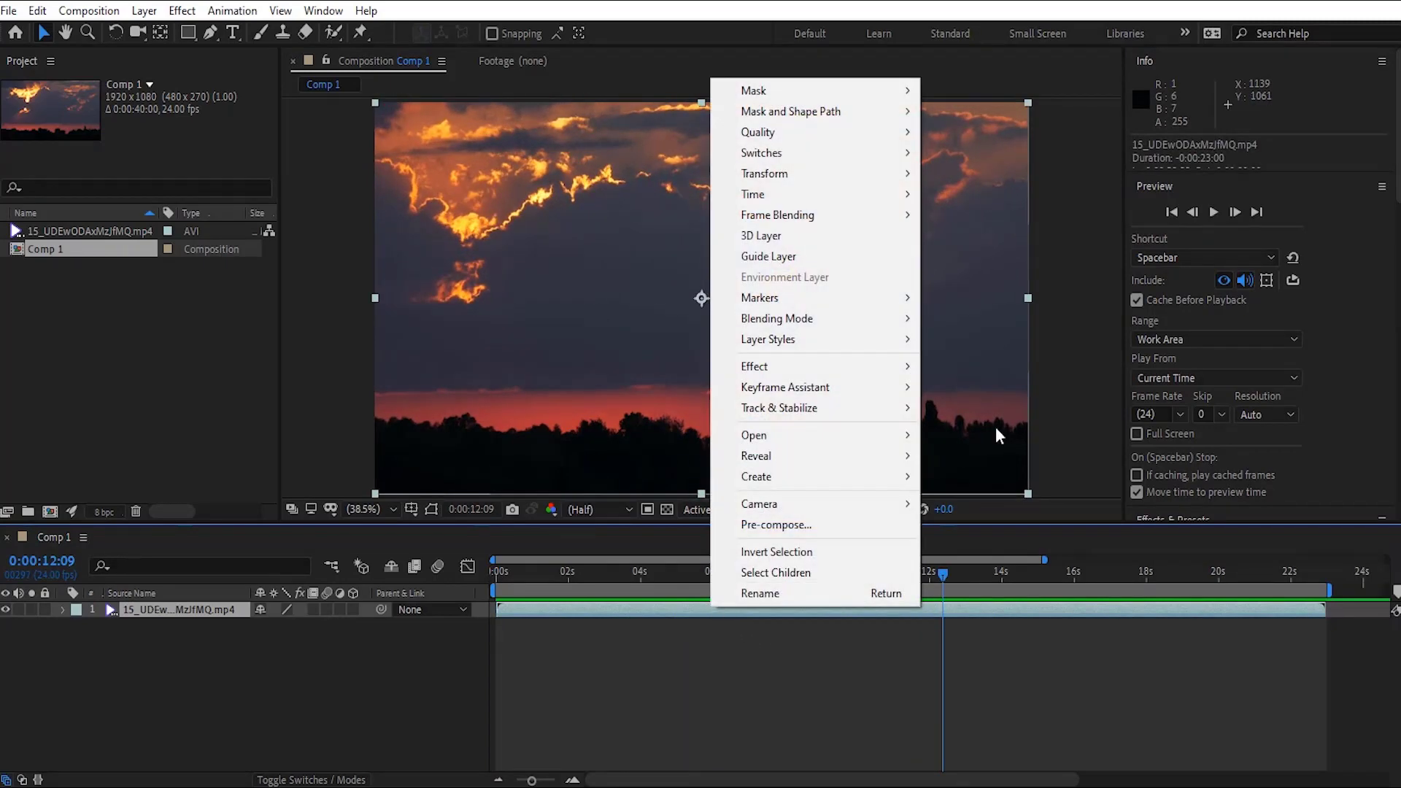
mouse_move(897, 193)
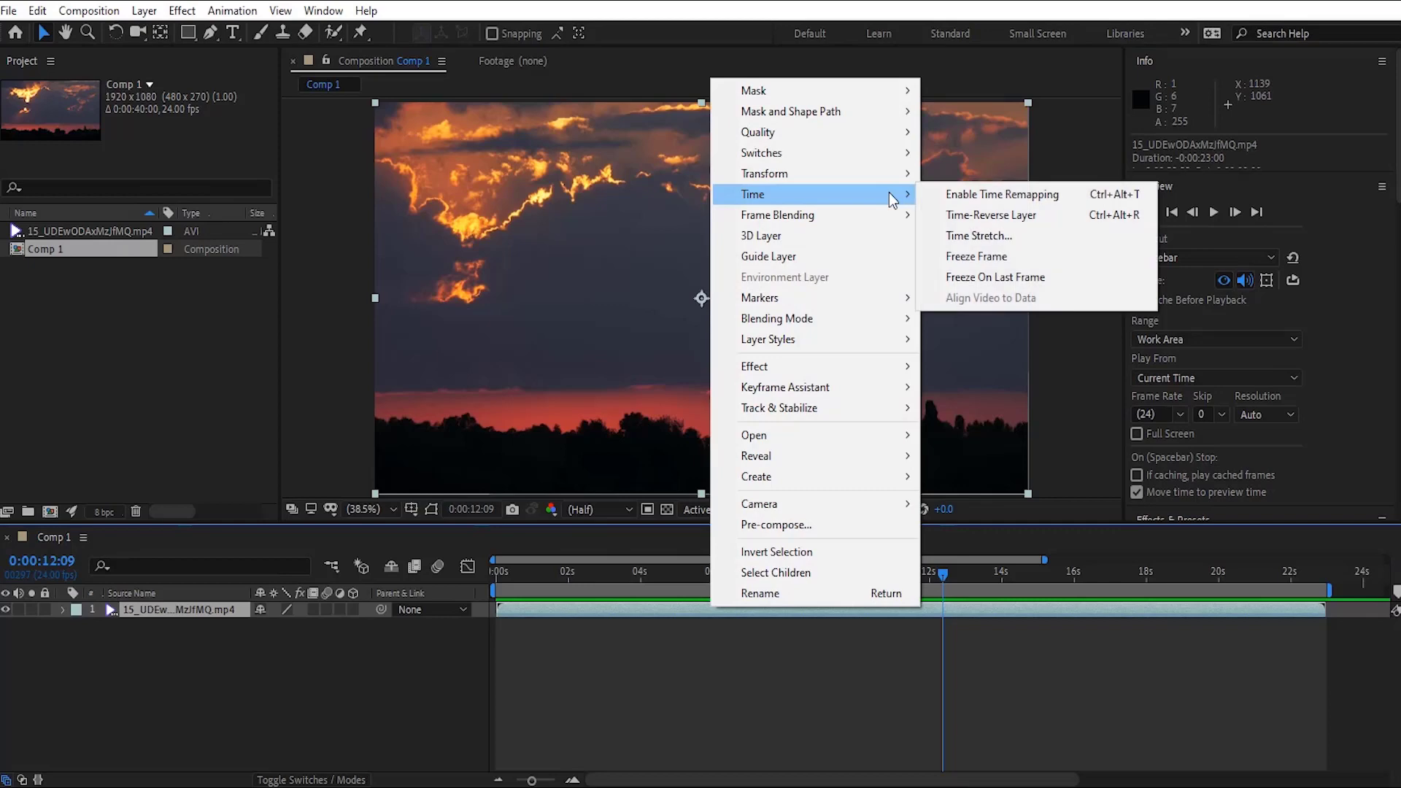
left_click(1003, 234)
type("0")
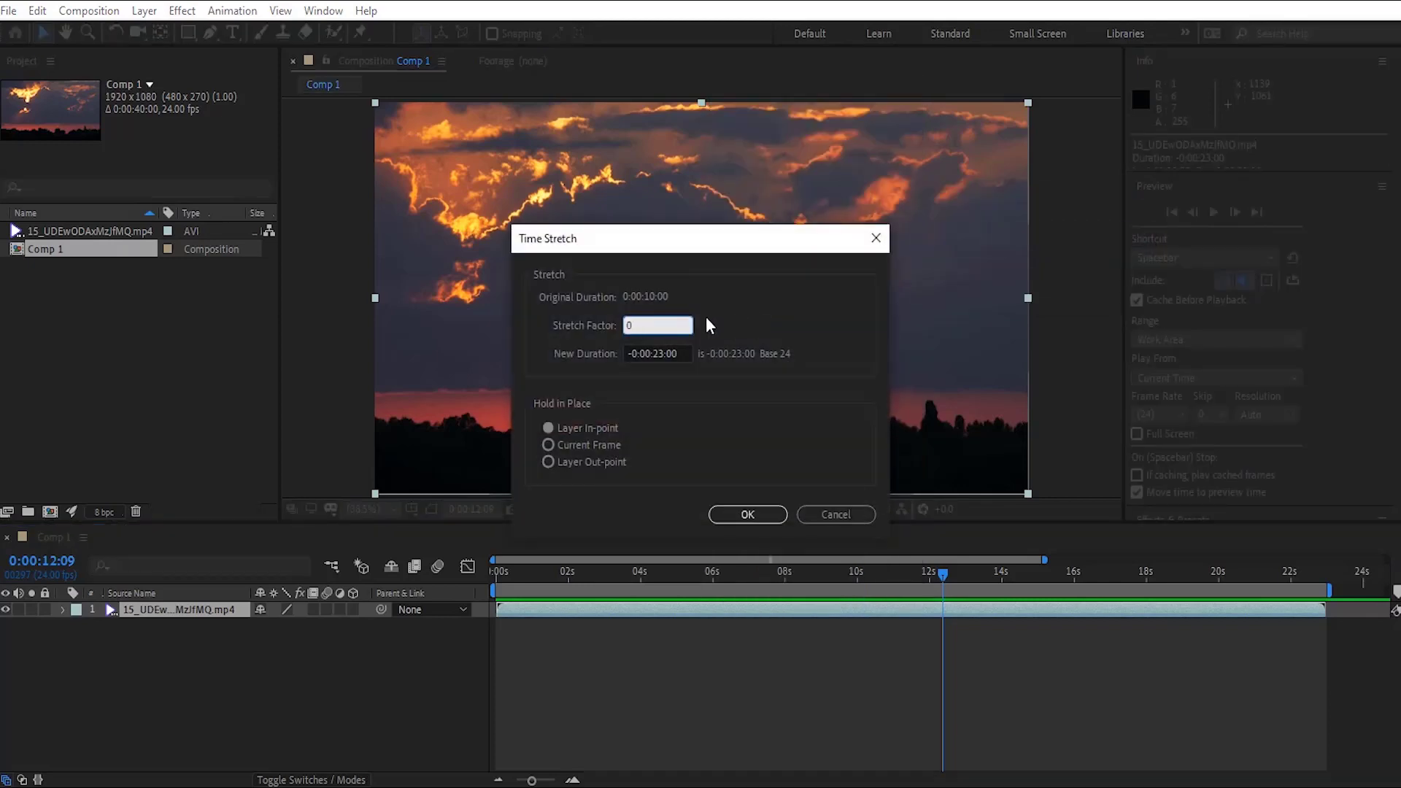
key("BackSpace")
type("100")
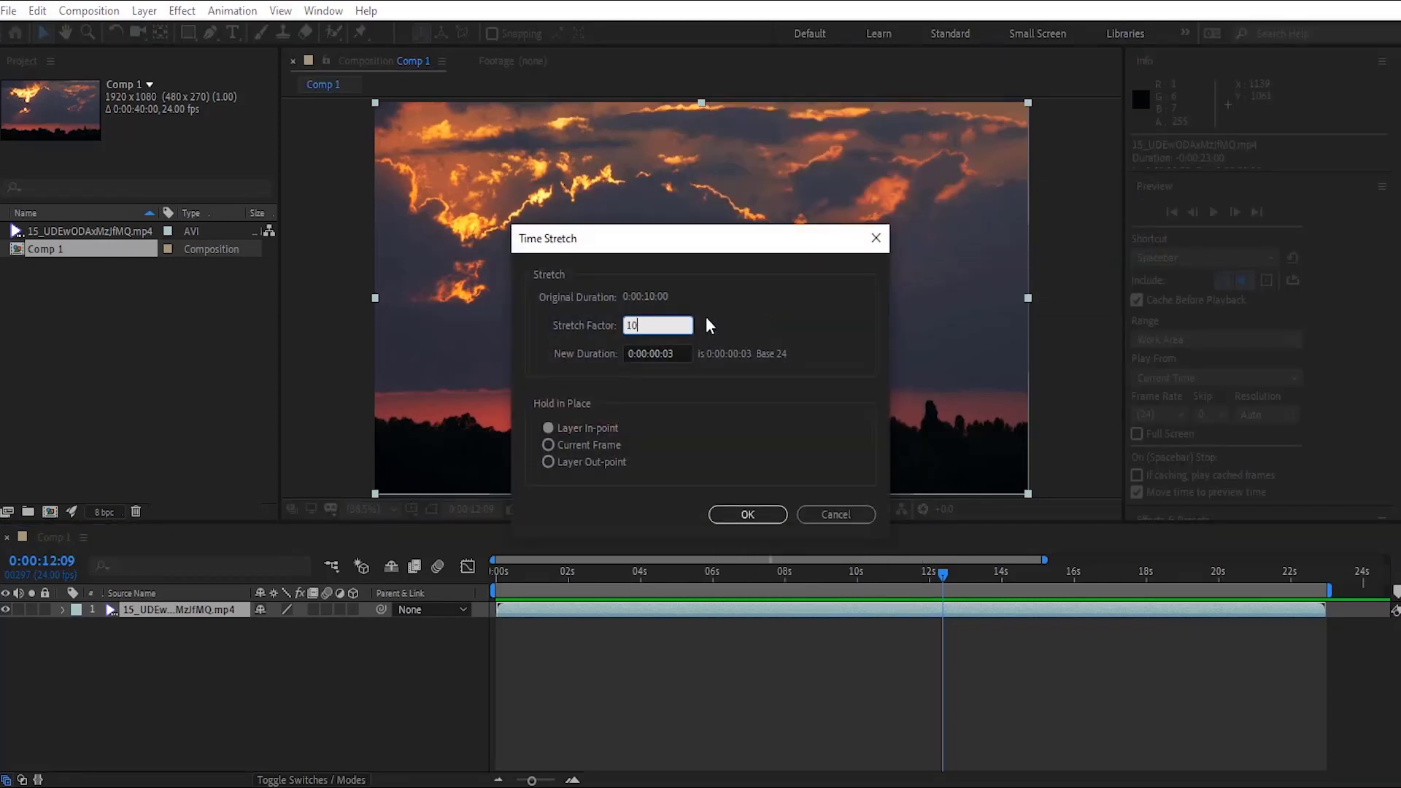
left_click(710, 321)
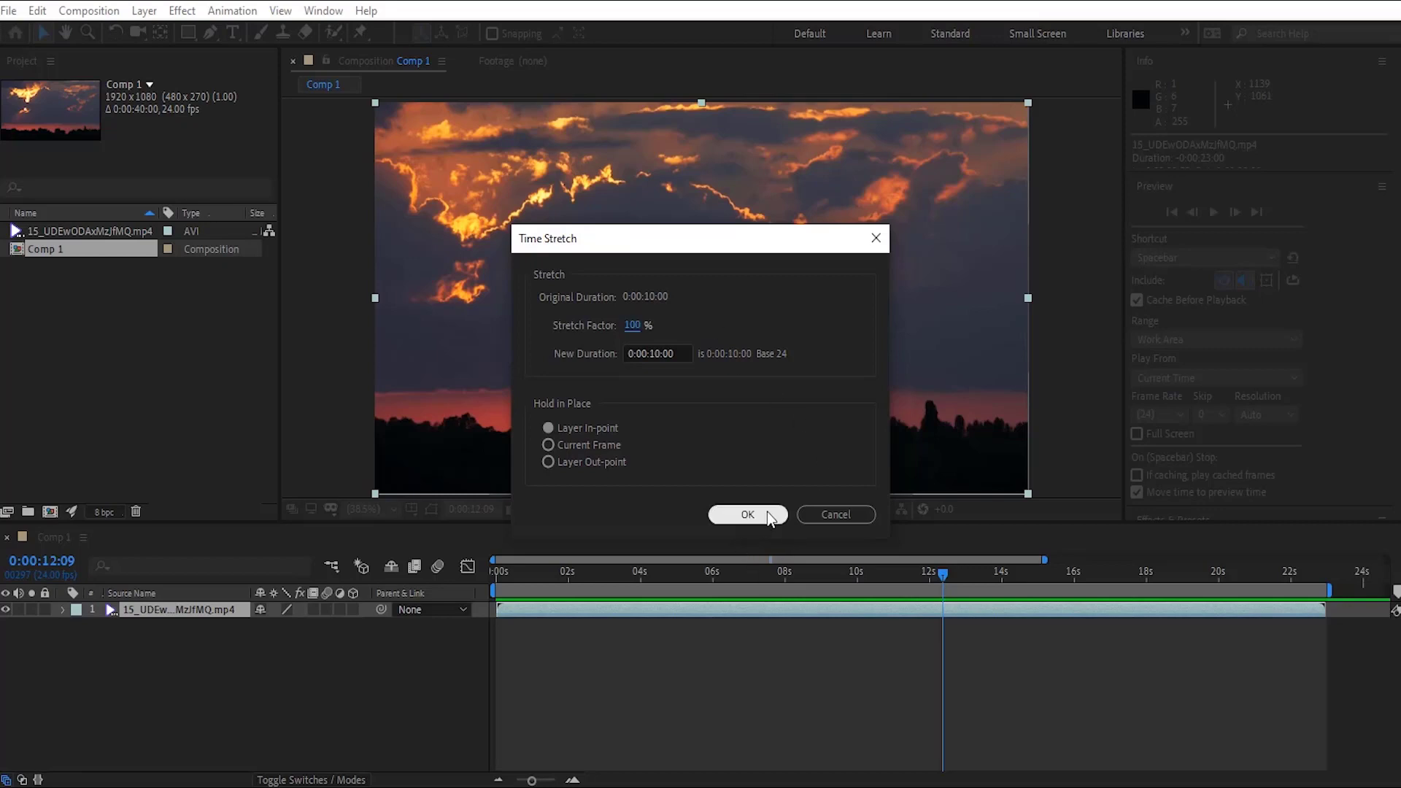
left_click(748, 514)
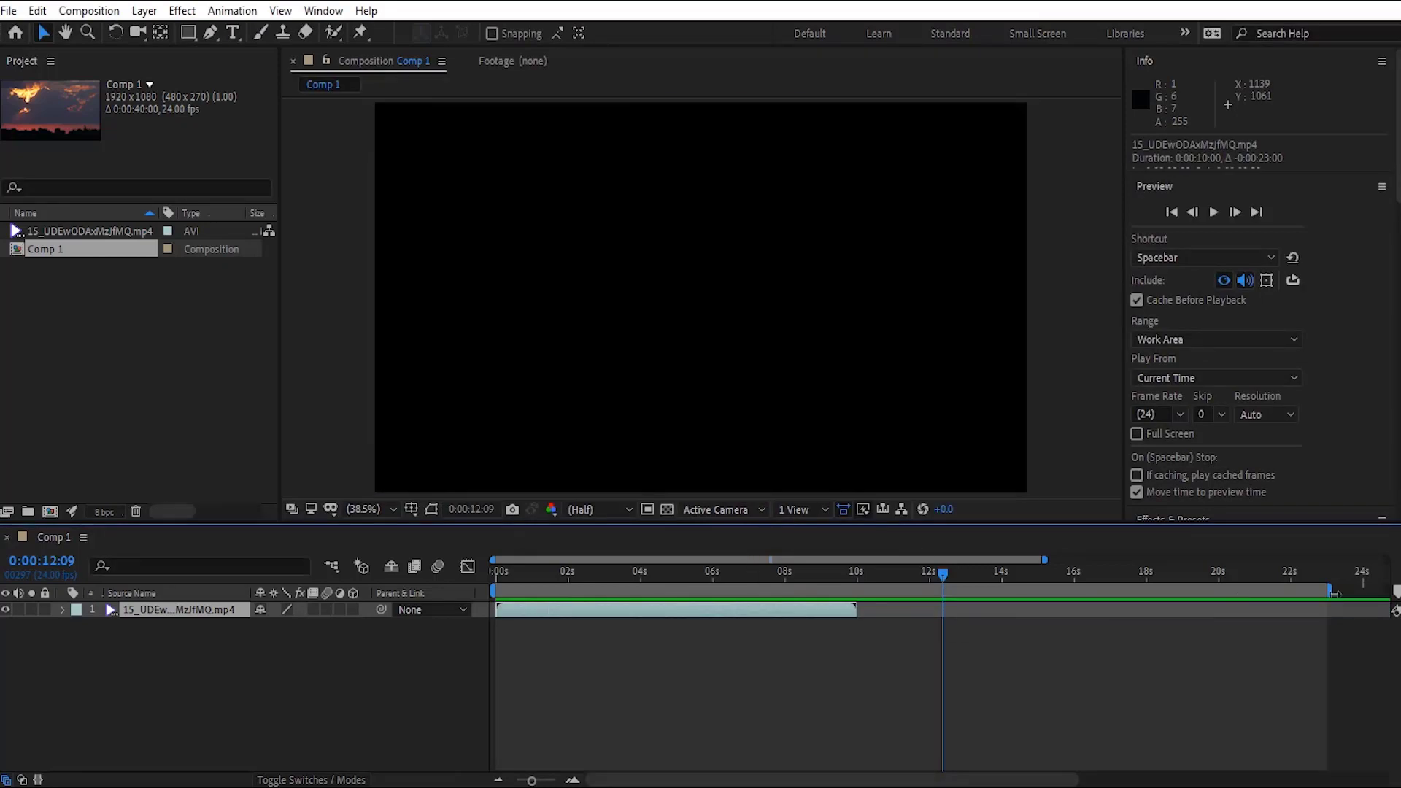
left_click_drag(1335, 592, 943, 600)
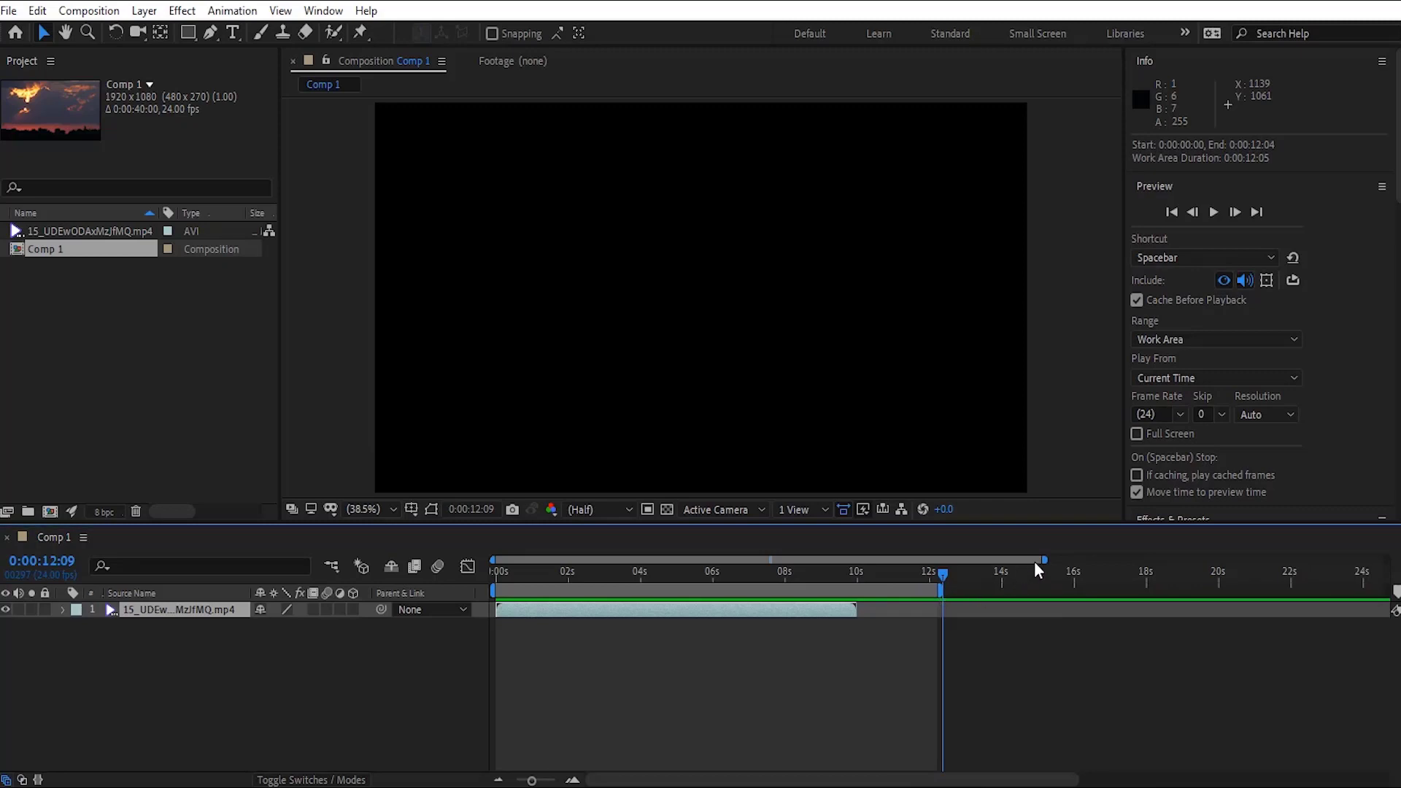
left_click_drag(1036, 561, 772, 558)
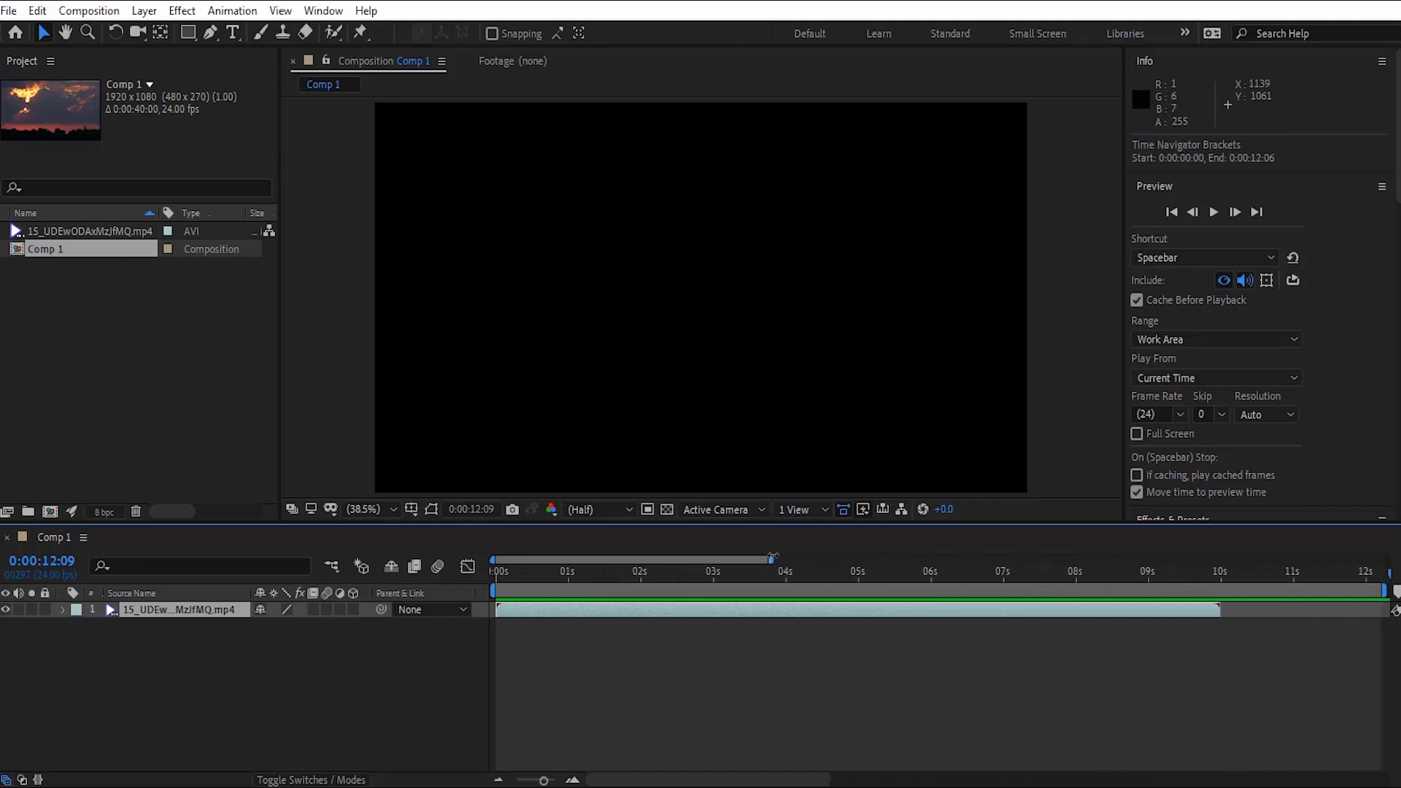
Enable Time Remapping on the sunset video layer
right_click(836, 611)
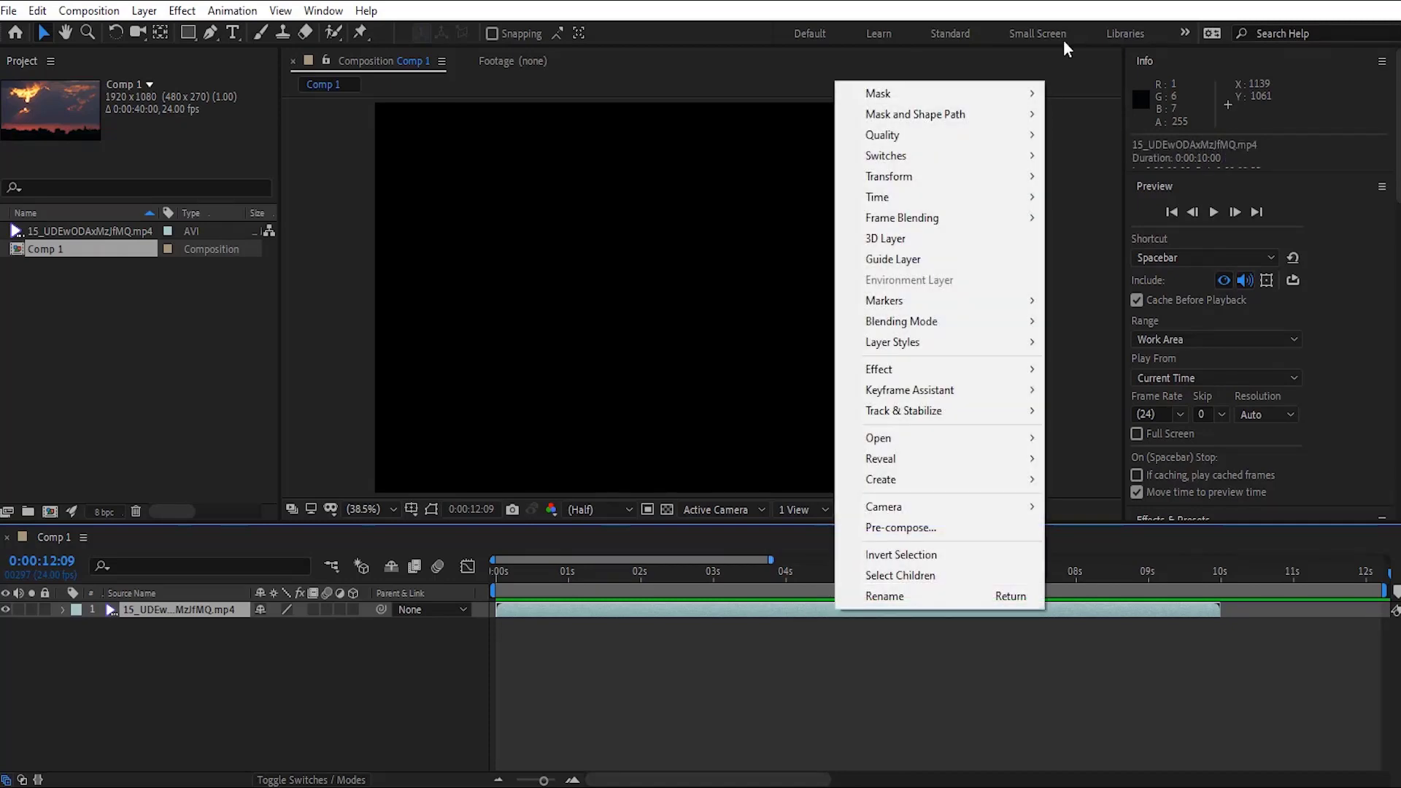
mouse_move(986, 105)
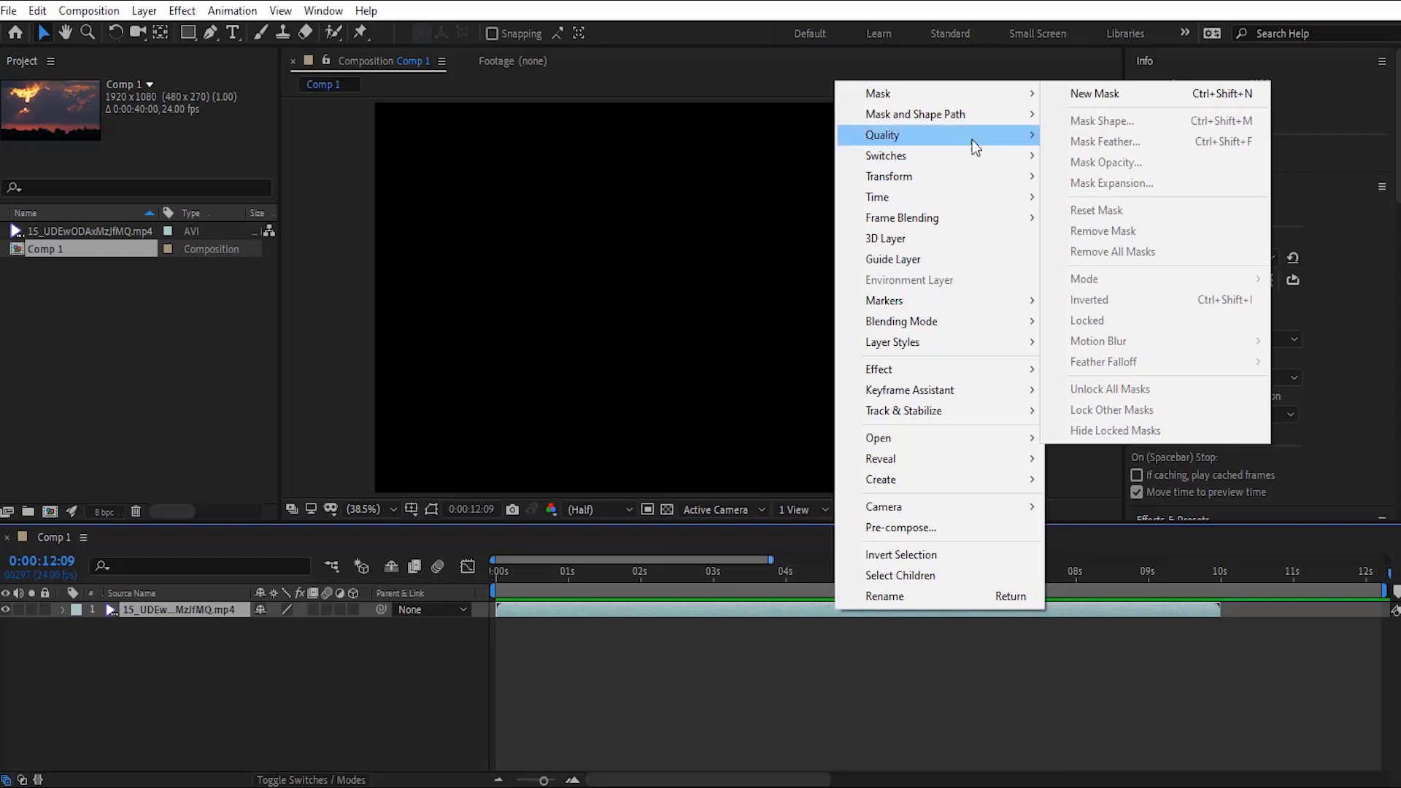
mouse_move(980, 196)
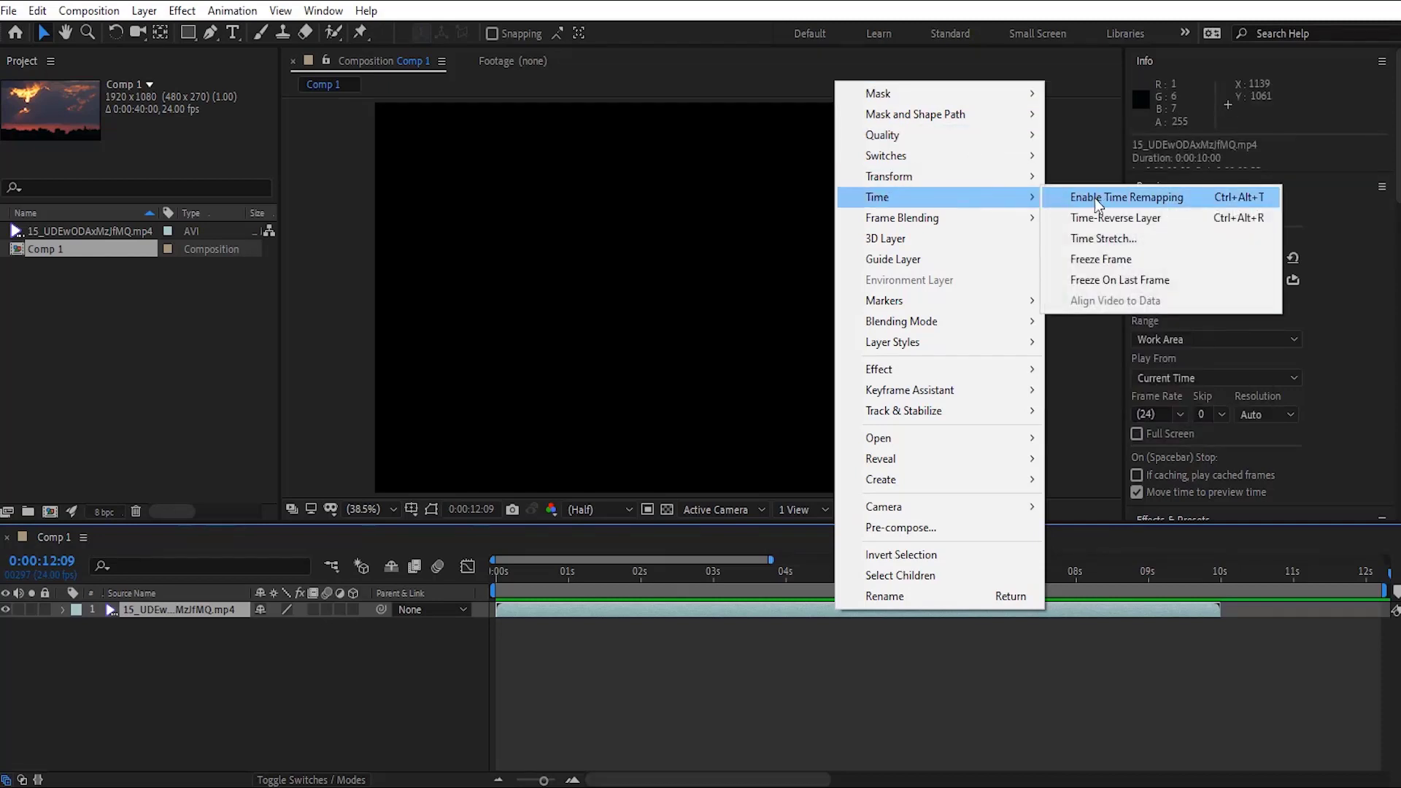
left_click(1121, 204)
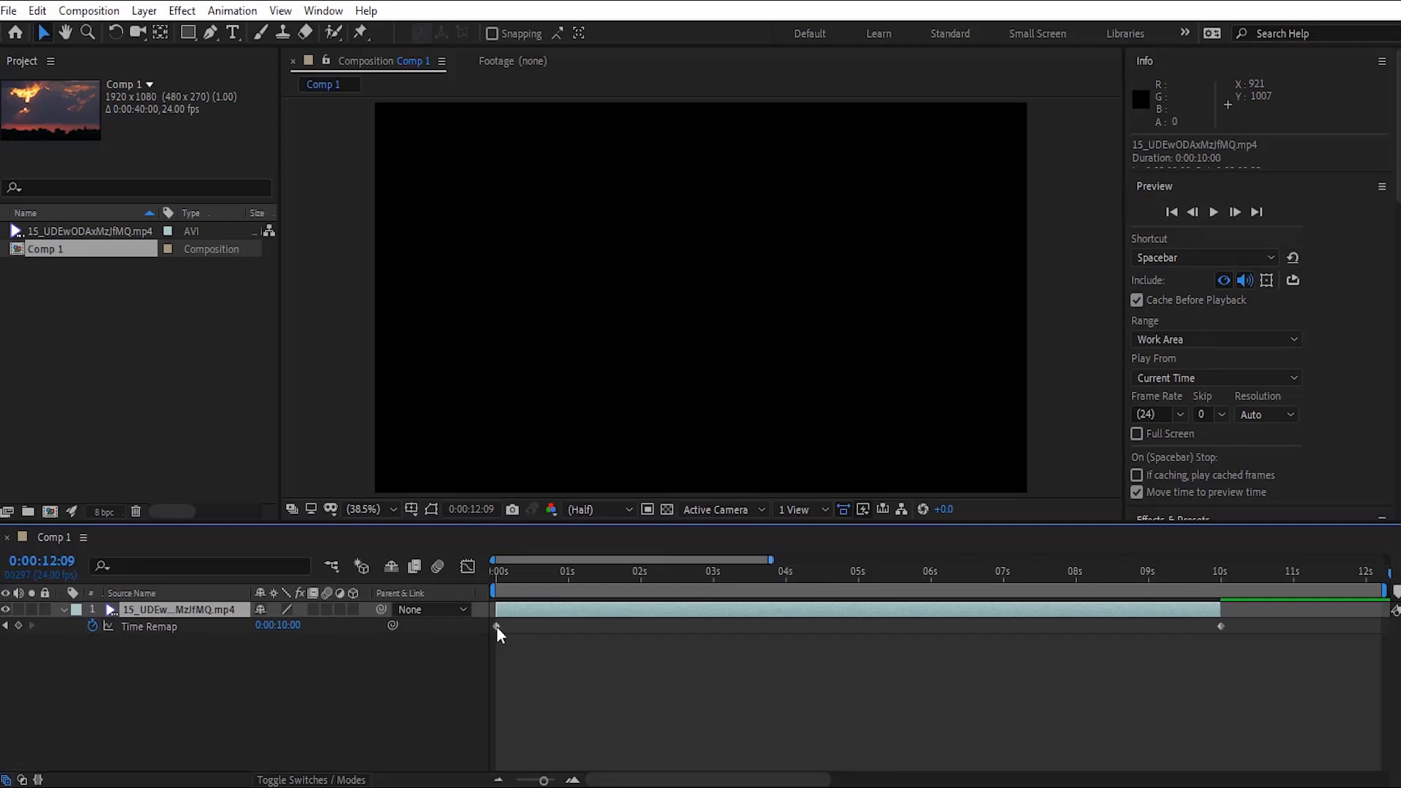
Scrub and play through the layer between its start and end Time Remap keyframes to check the remap values
left_click(794, 574)
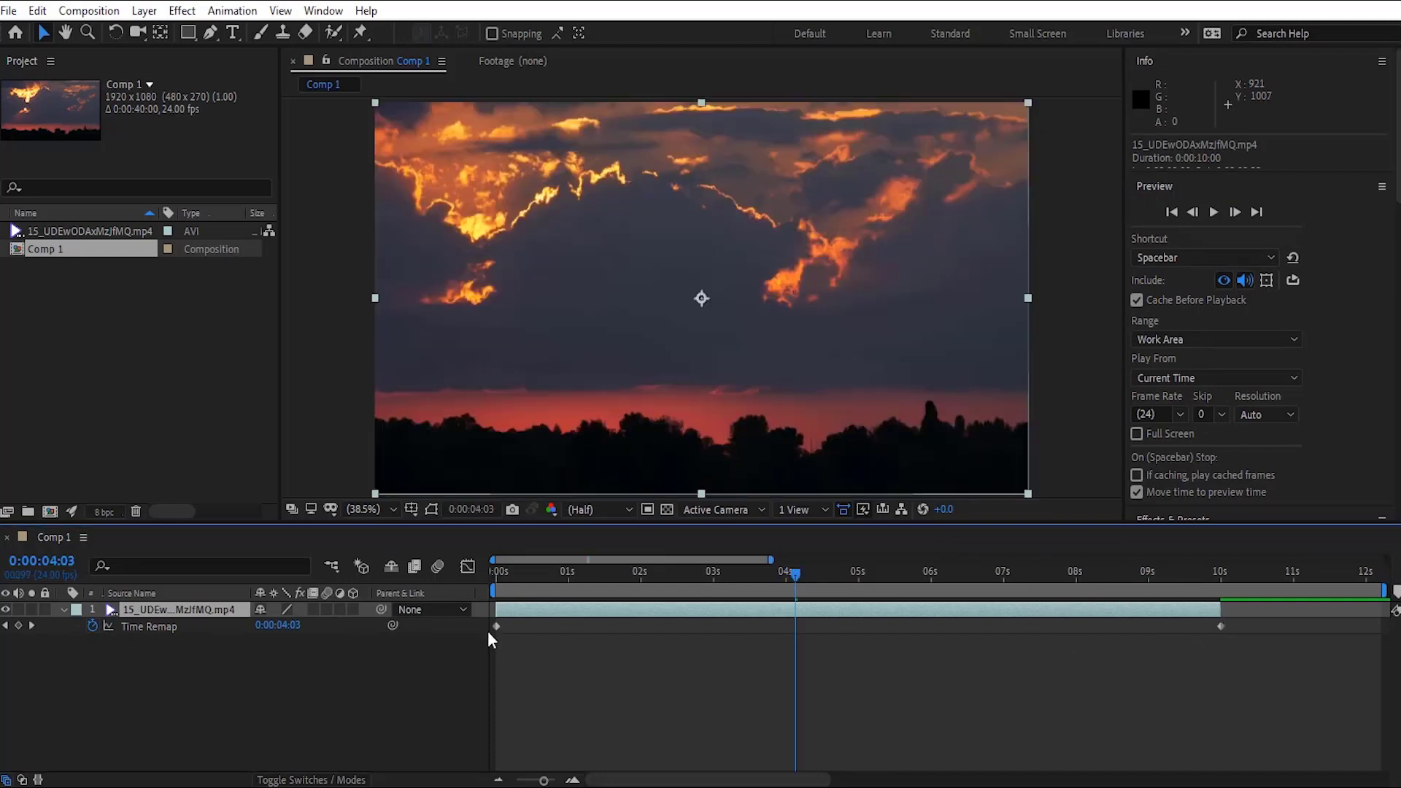
left_click(490, 576)
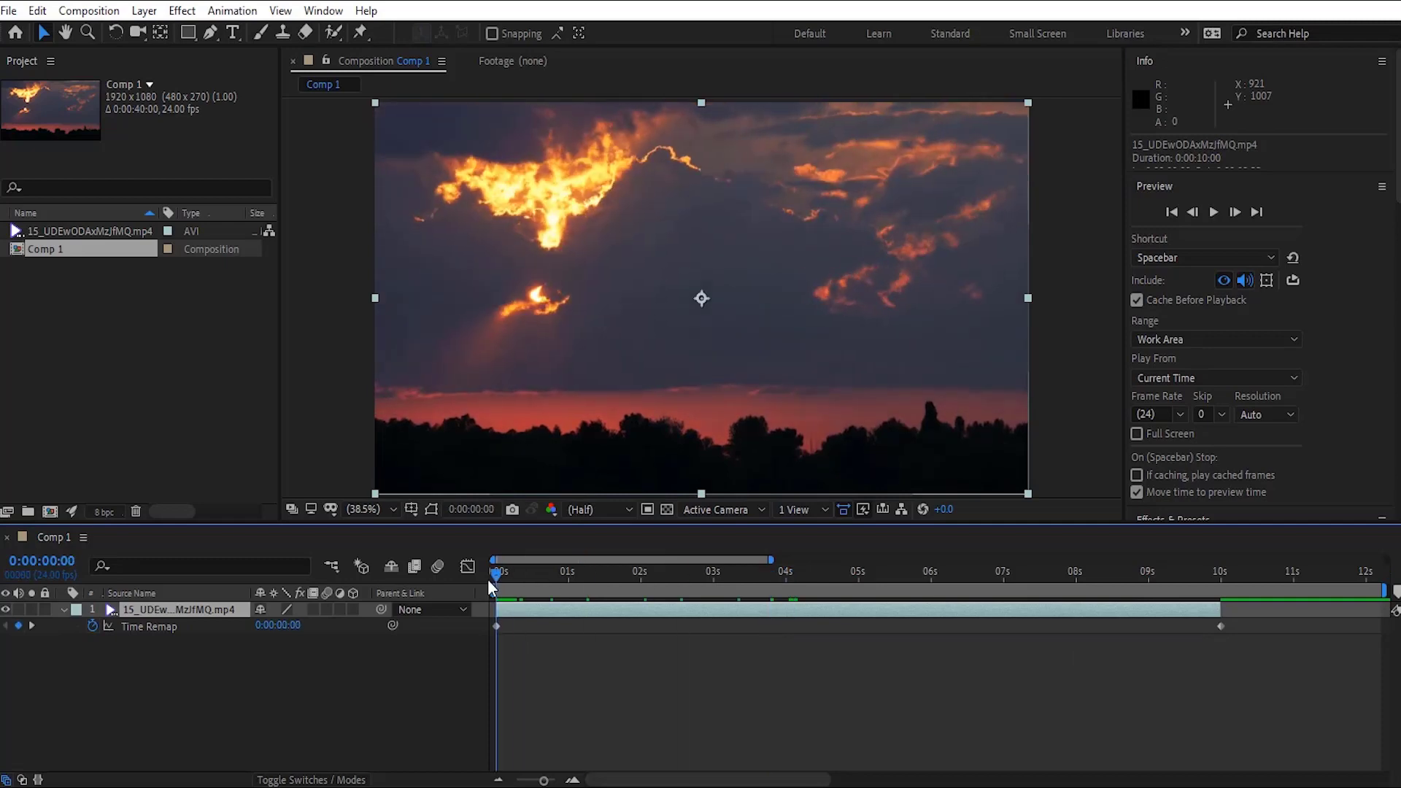
key("space")
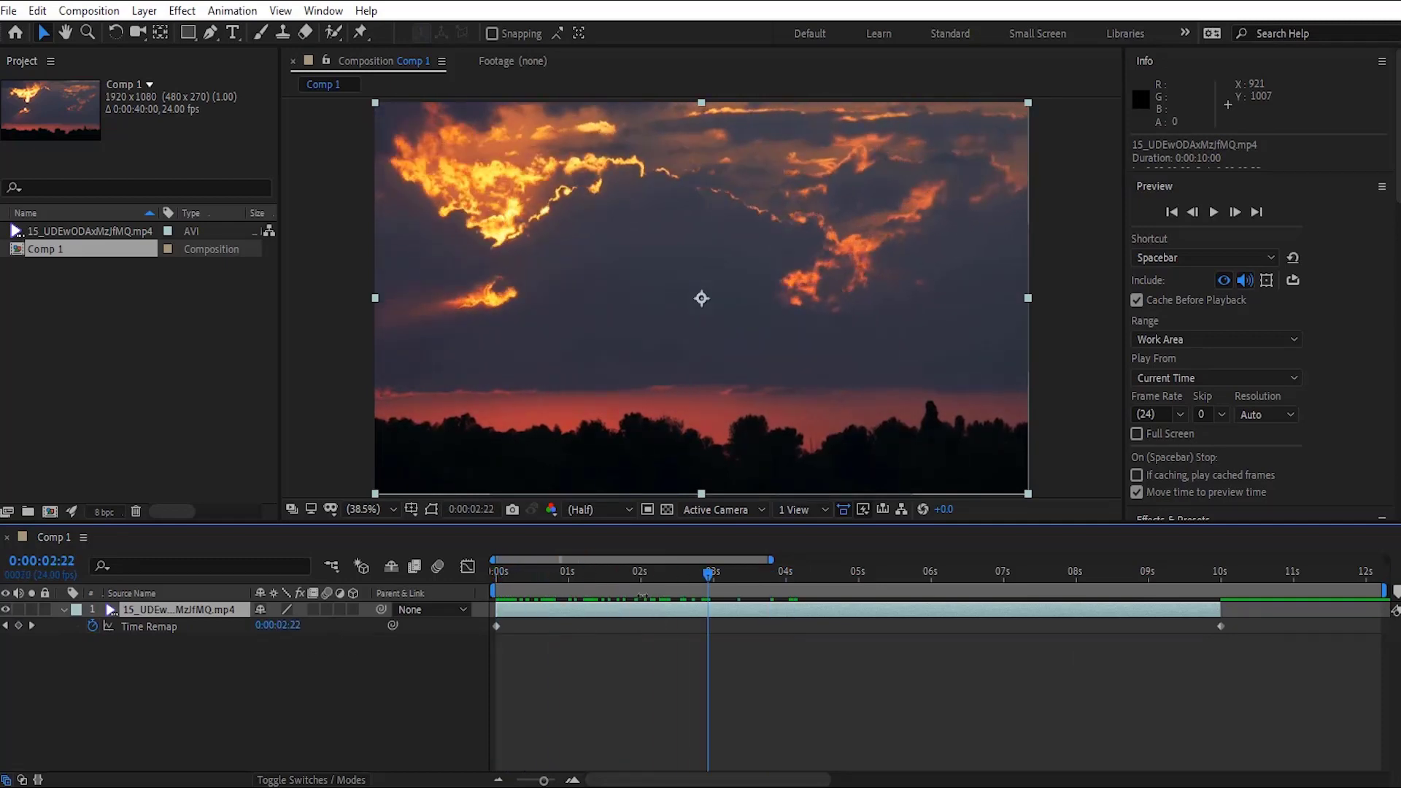
left_click_drag(710, 573, 1221, 595)
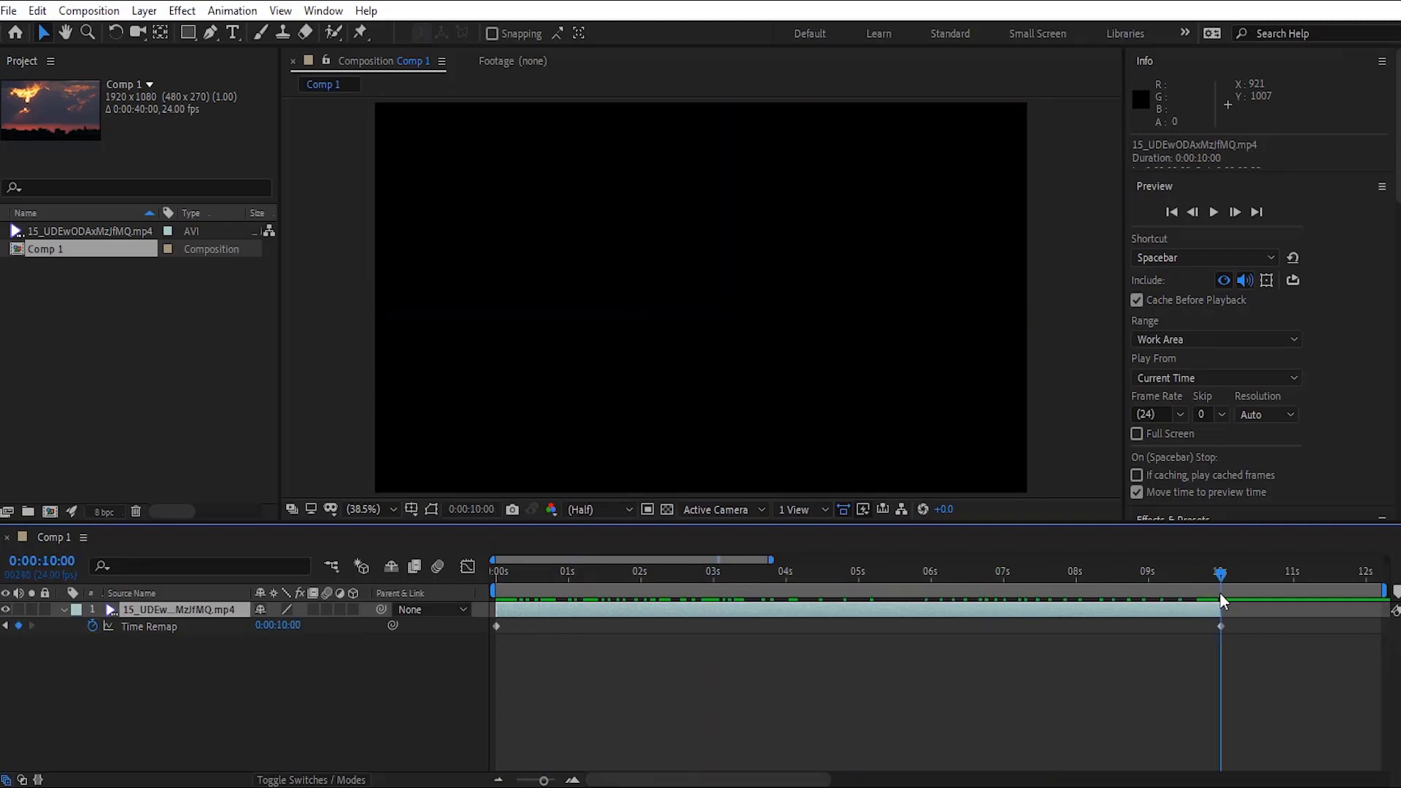
left_click_drag(1221, 595, 642, 607)
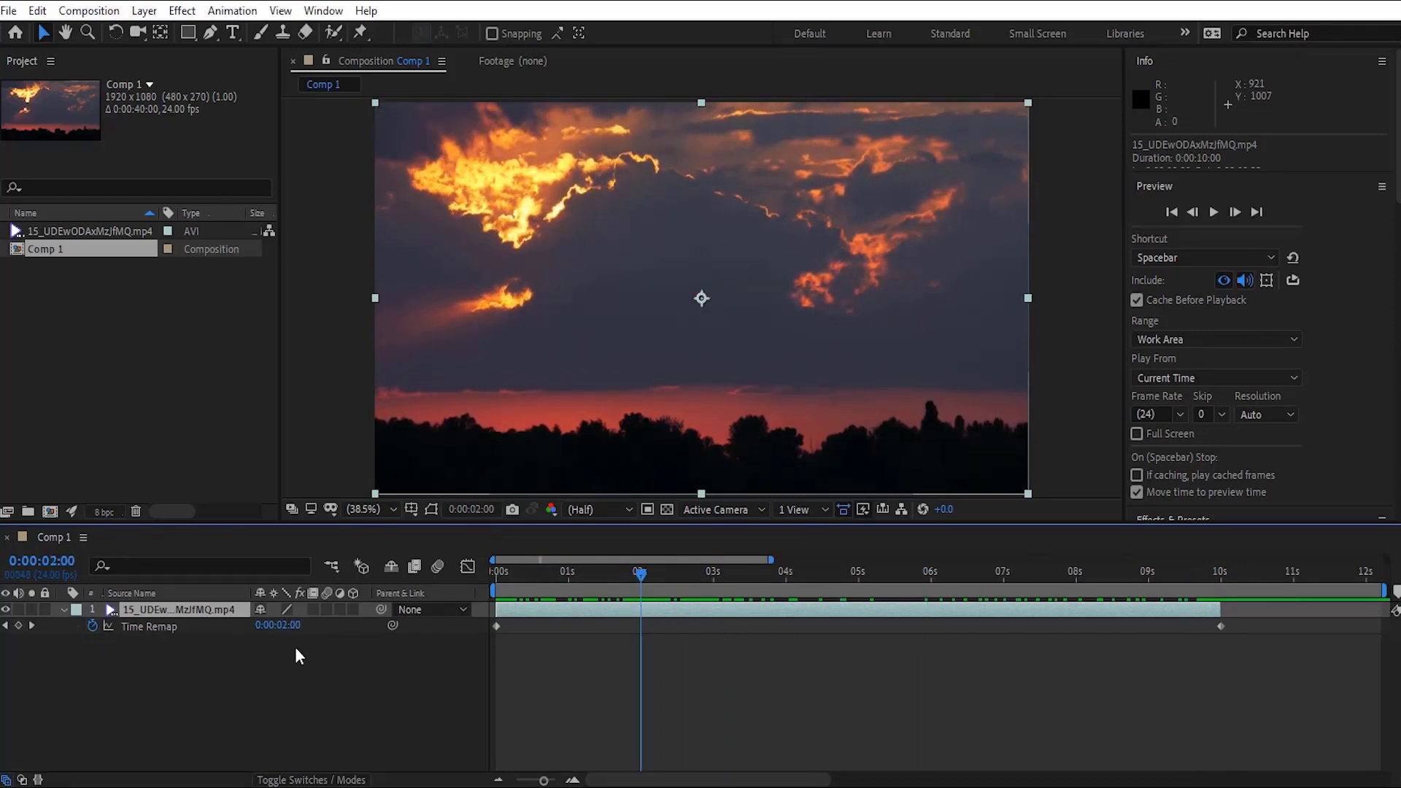
Add a Time Remap keyframe at 0:00:03:00 and set its value to 0:00:01:00
left_click_drag(642, 573, 713, 573)
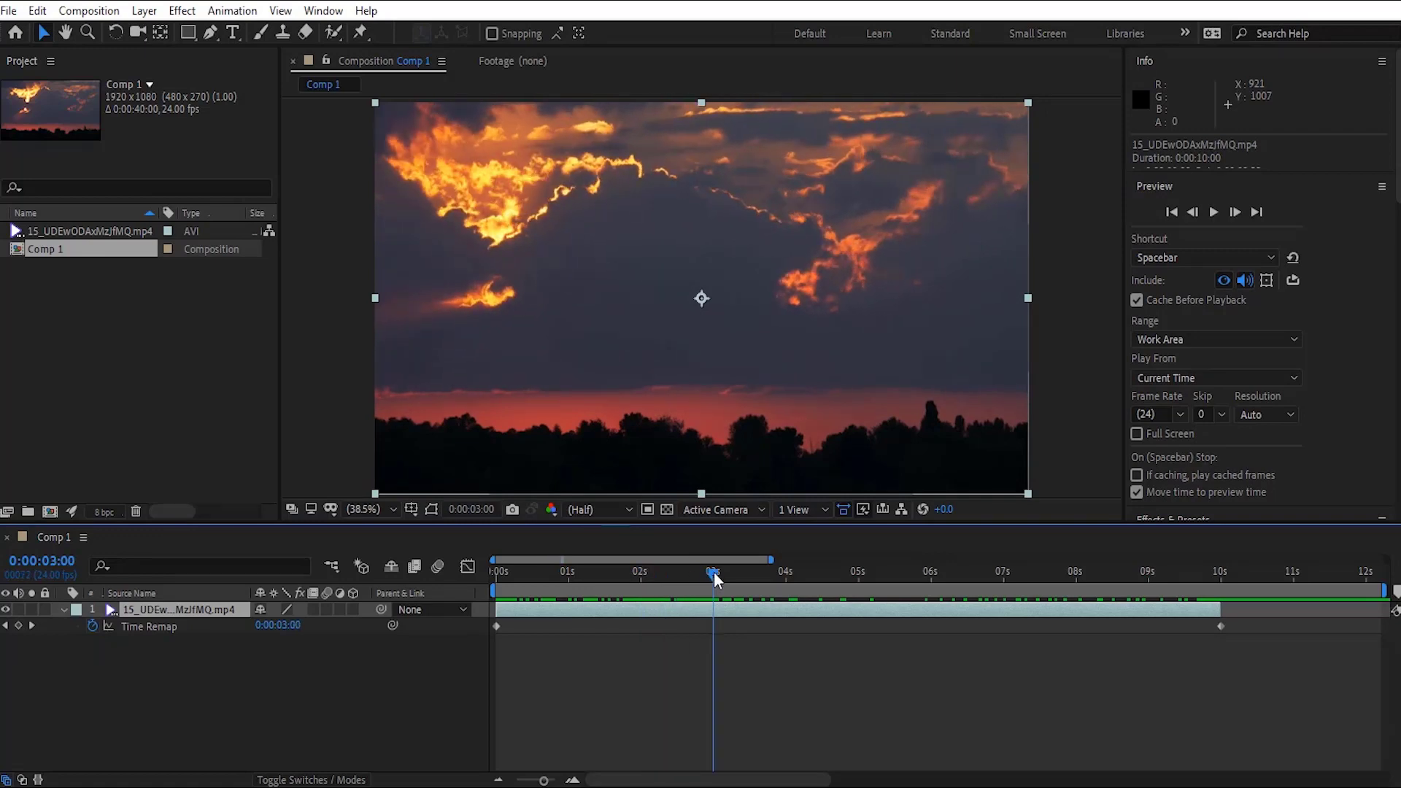
left_click(16, 626)
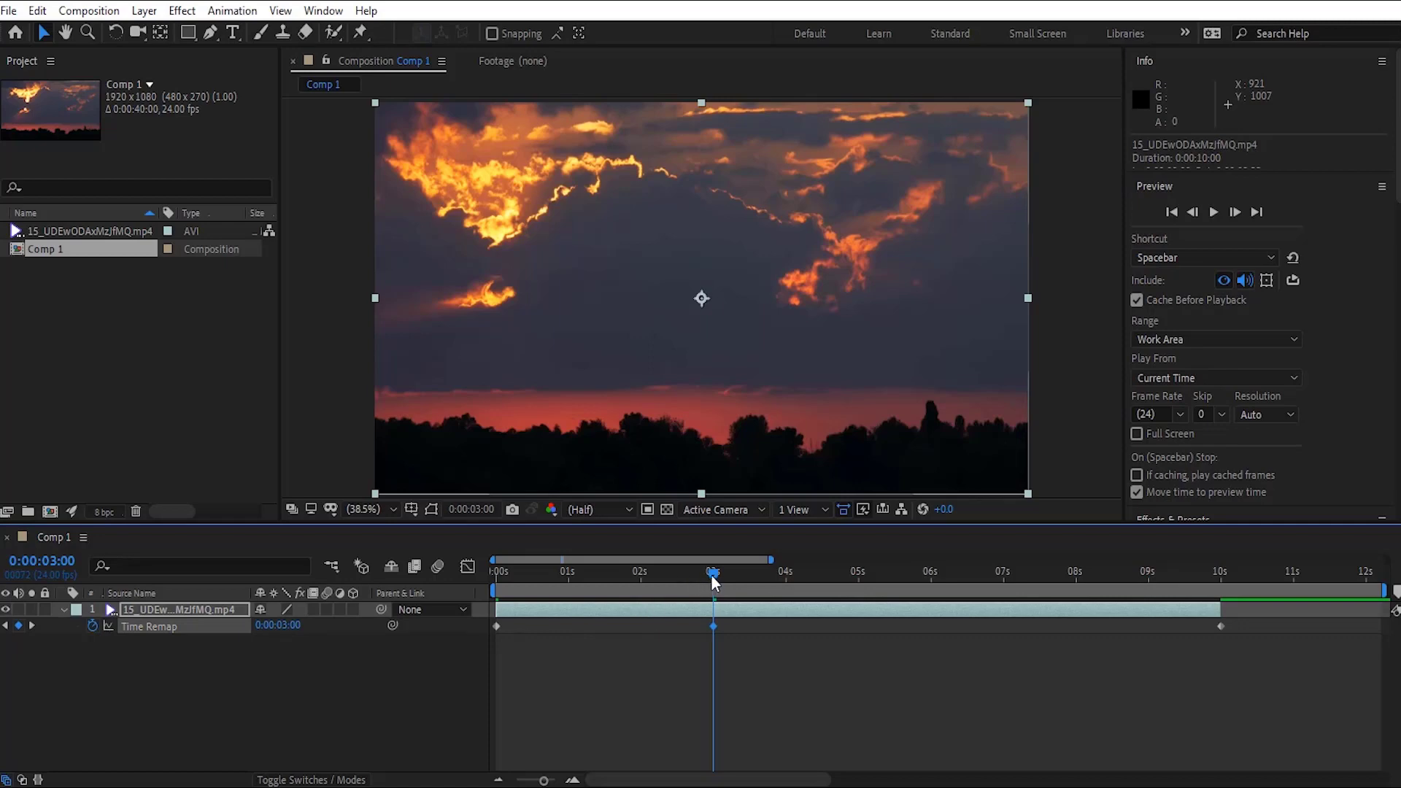
mouse_move(714, 580)
left_mouse_down()
mouse_move(492, 576)
mouse_move(712, 600)
left_mouse_up()
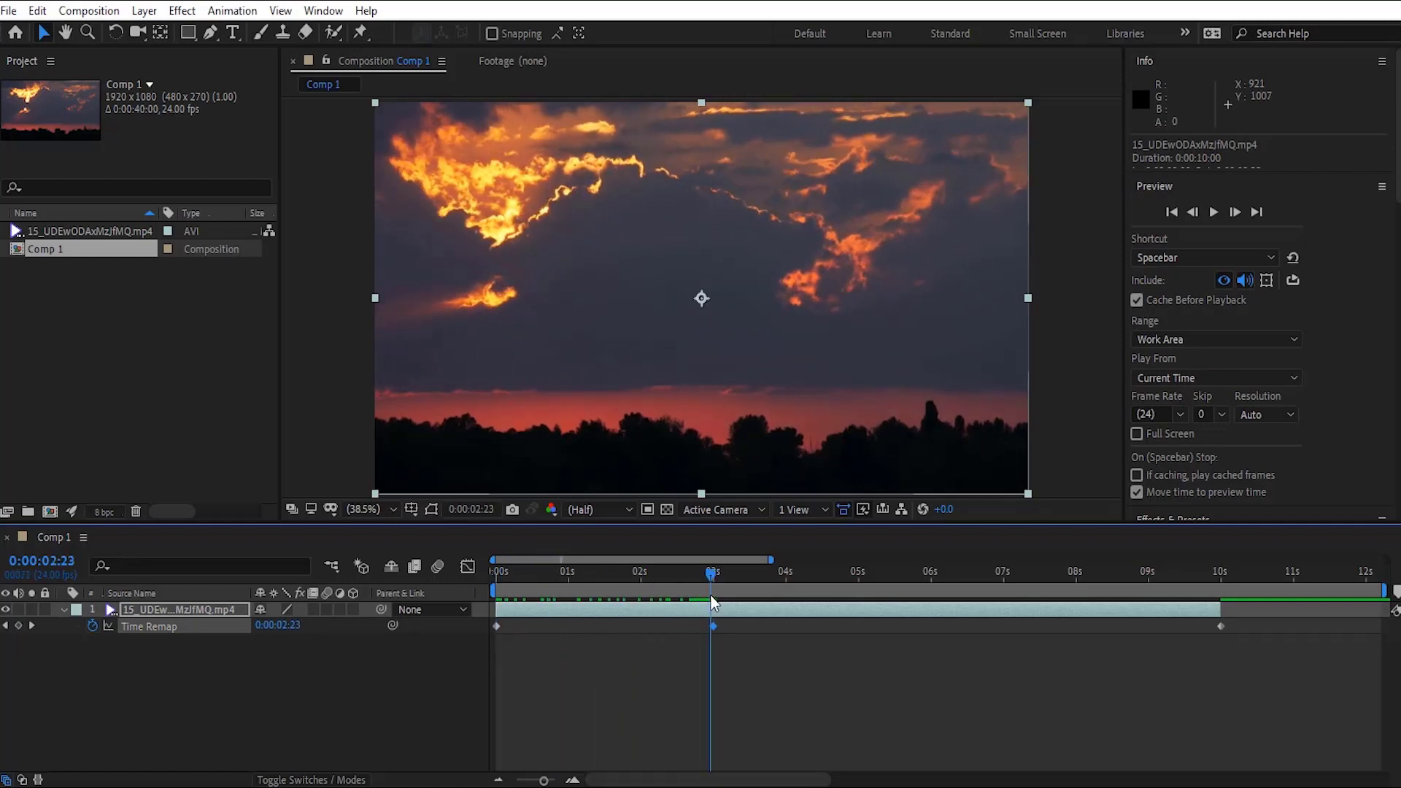
left_click_drag(714, 596, 711, 629)
left_click(31, 625)
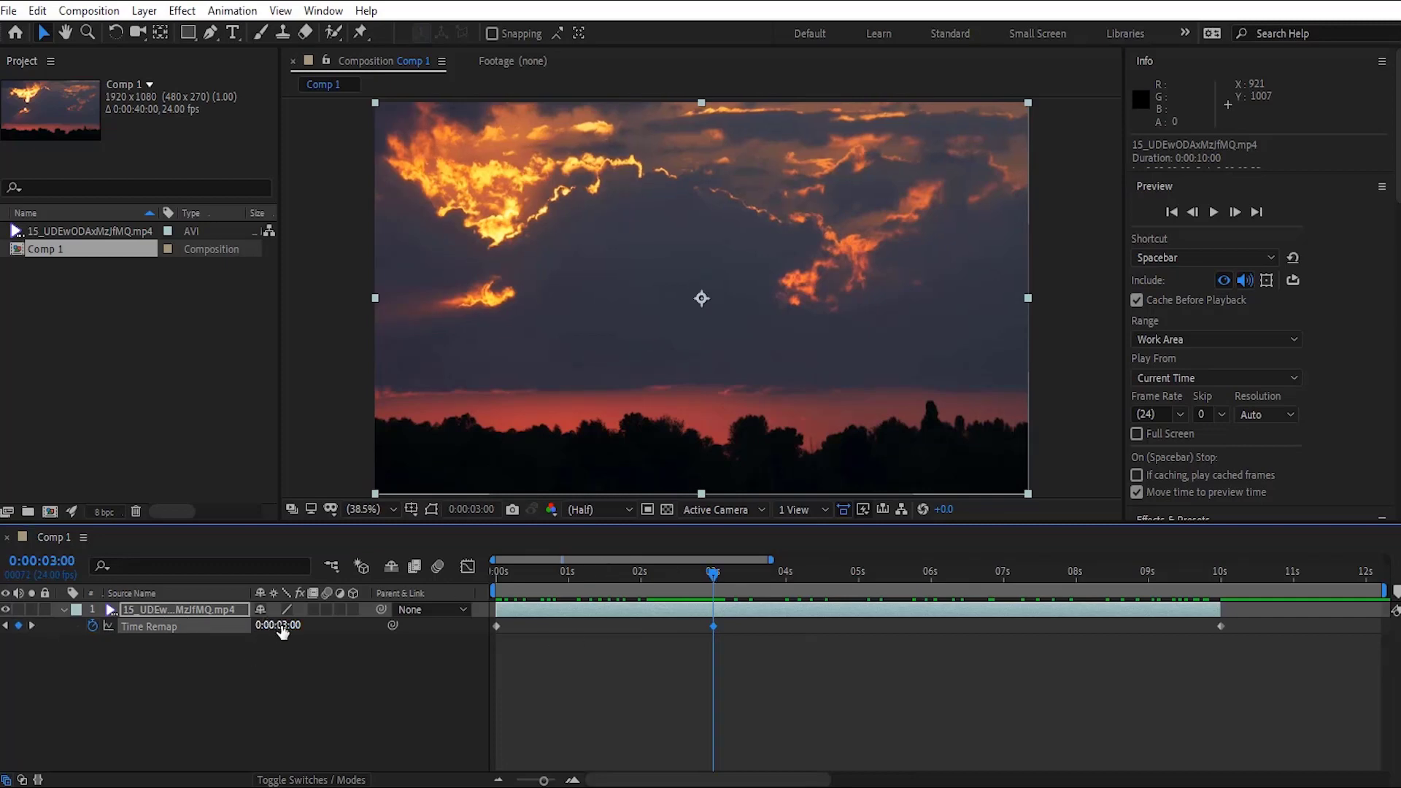
left_click_drag(270, 626, 242, 632)
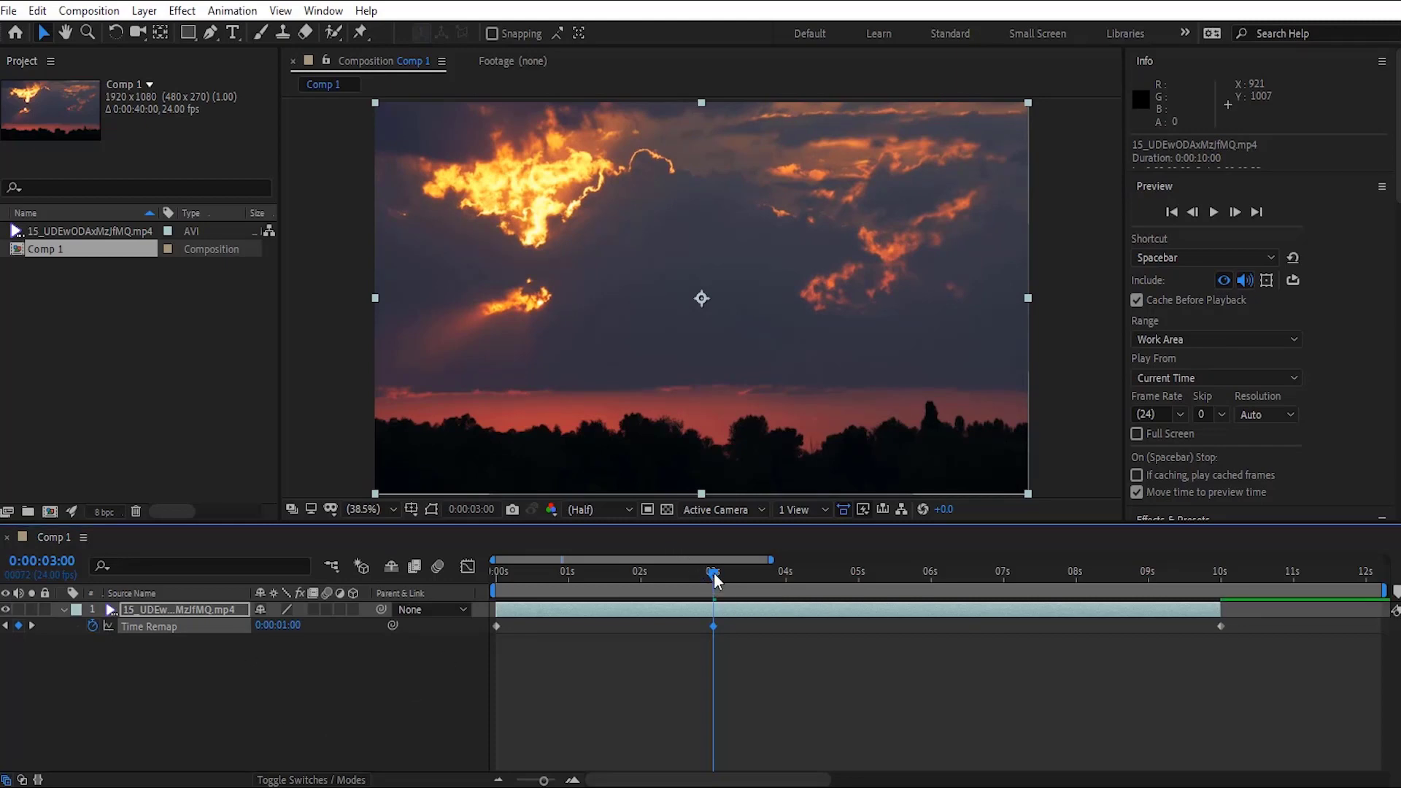
left_click_drag(713, 579, 715, 580)
Preview the time-remapped layer from the start of the composition, then stop playback
left_click_drag(713, 579, 493, 576)
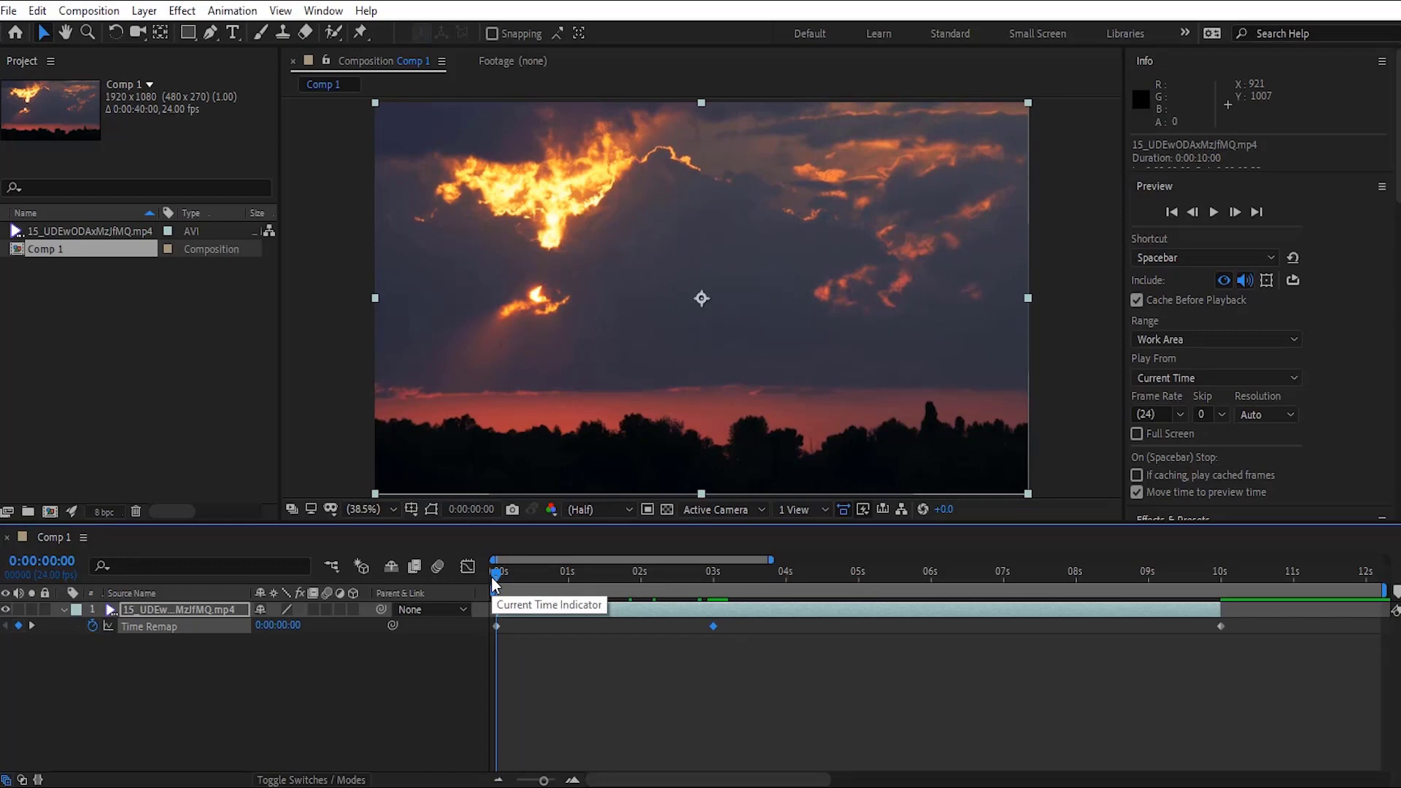
key("space")
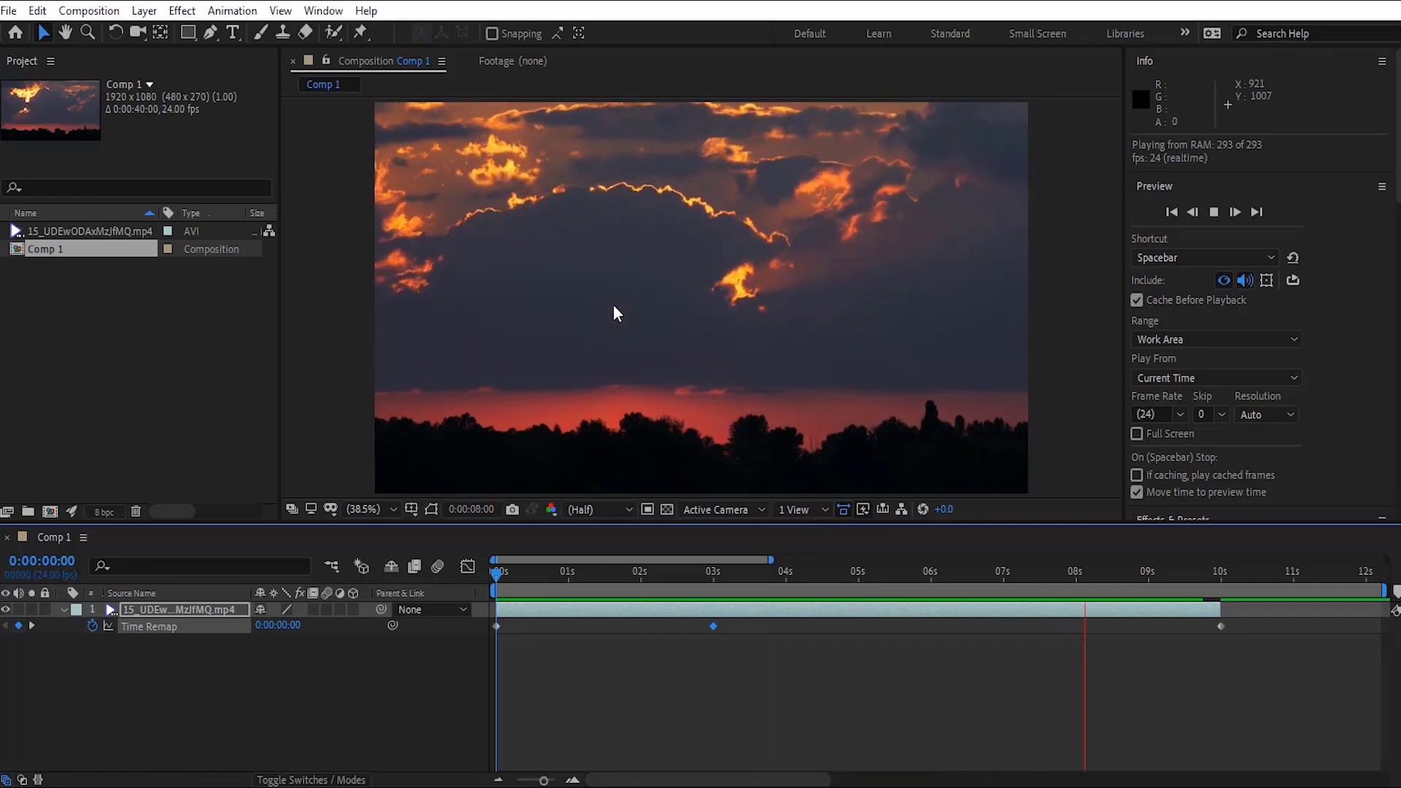
left_click(613, 304)
Add a Time Remap keyframe to the sunset layer at 0:00:06:00
left_click_drag(1124, 572, 1148, 574)
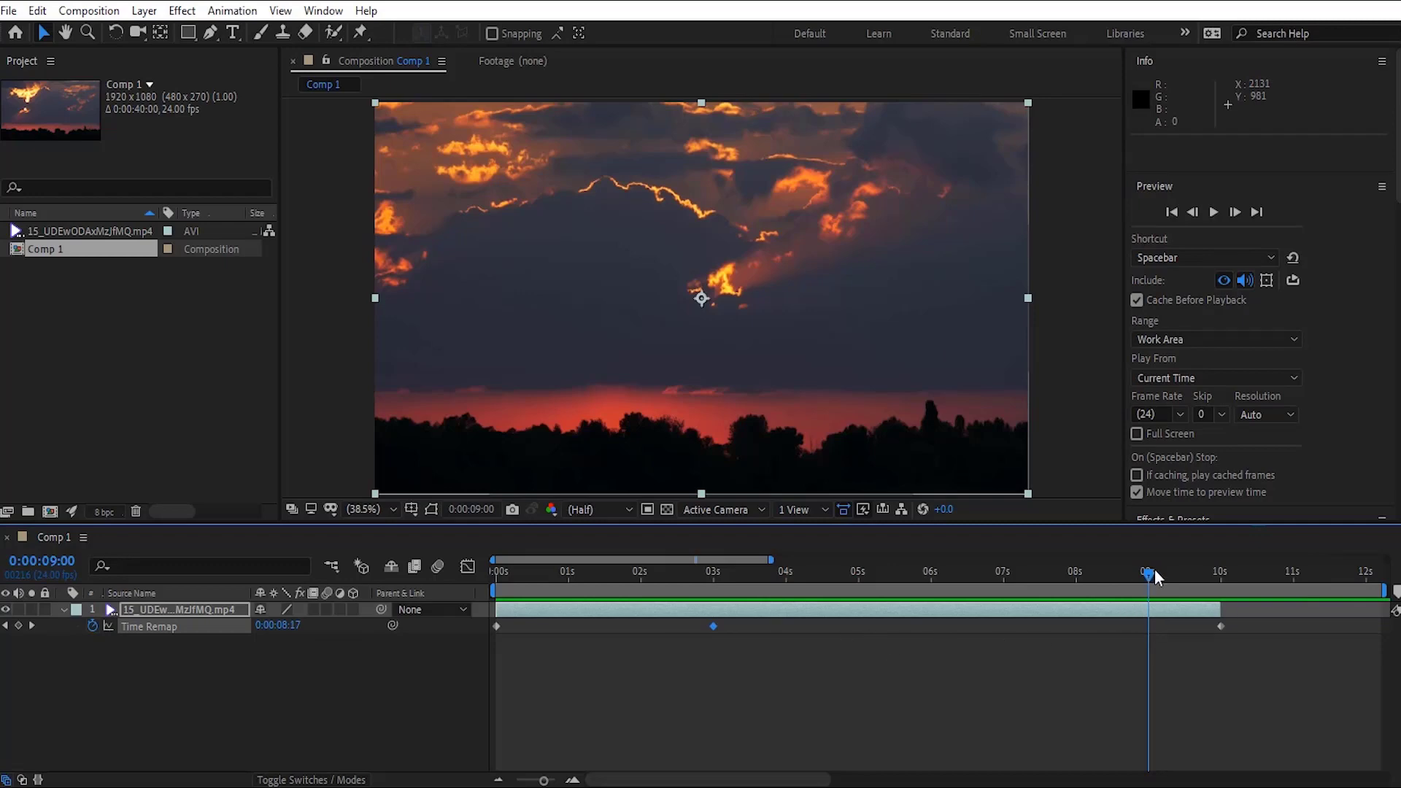
left_click_drag(1150, 580, 931, 589)
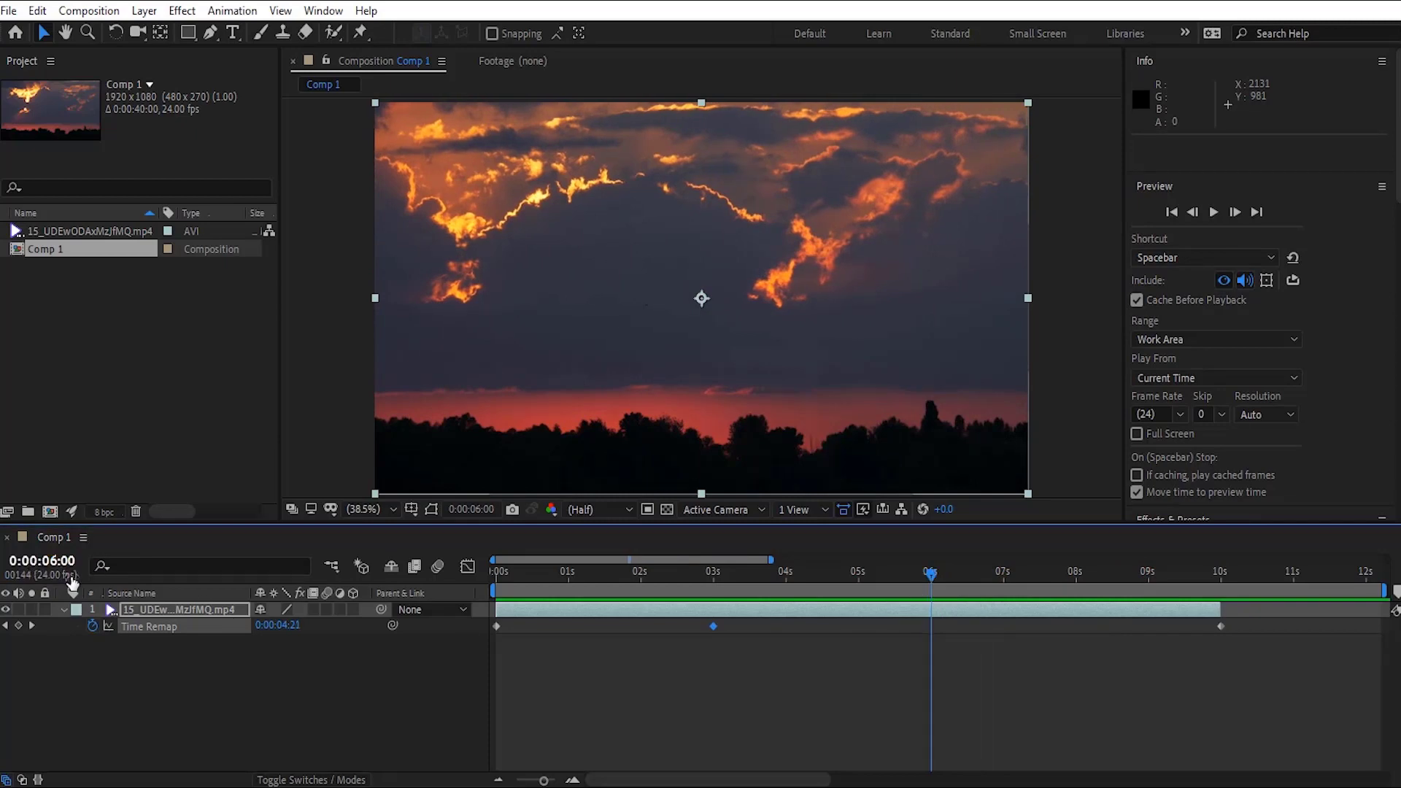
left_click(18, 625)
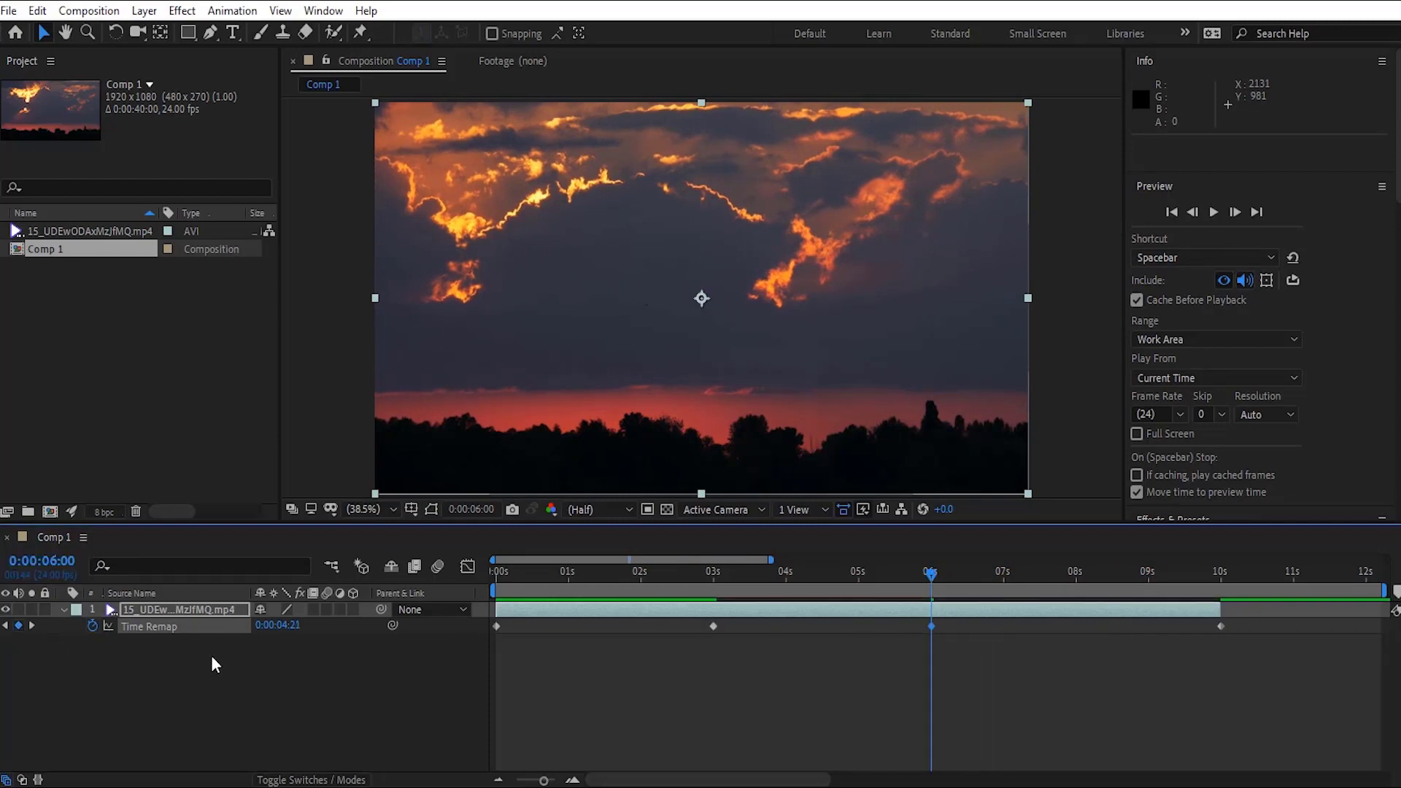
Set the Time Remap value at 0:00:06:00 to 0:00:09:00 and shorten the work area to a duration of 0:00:10:00
left_click_drag(285, 635, 408, 641)
left_click_drag(1385, 590, 1229, 590)
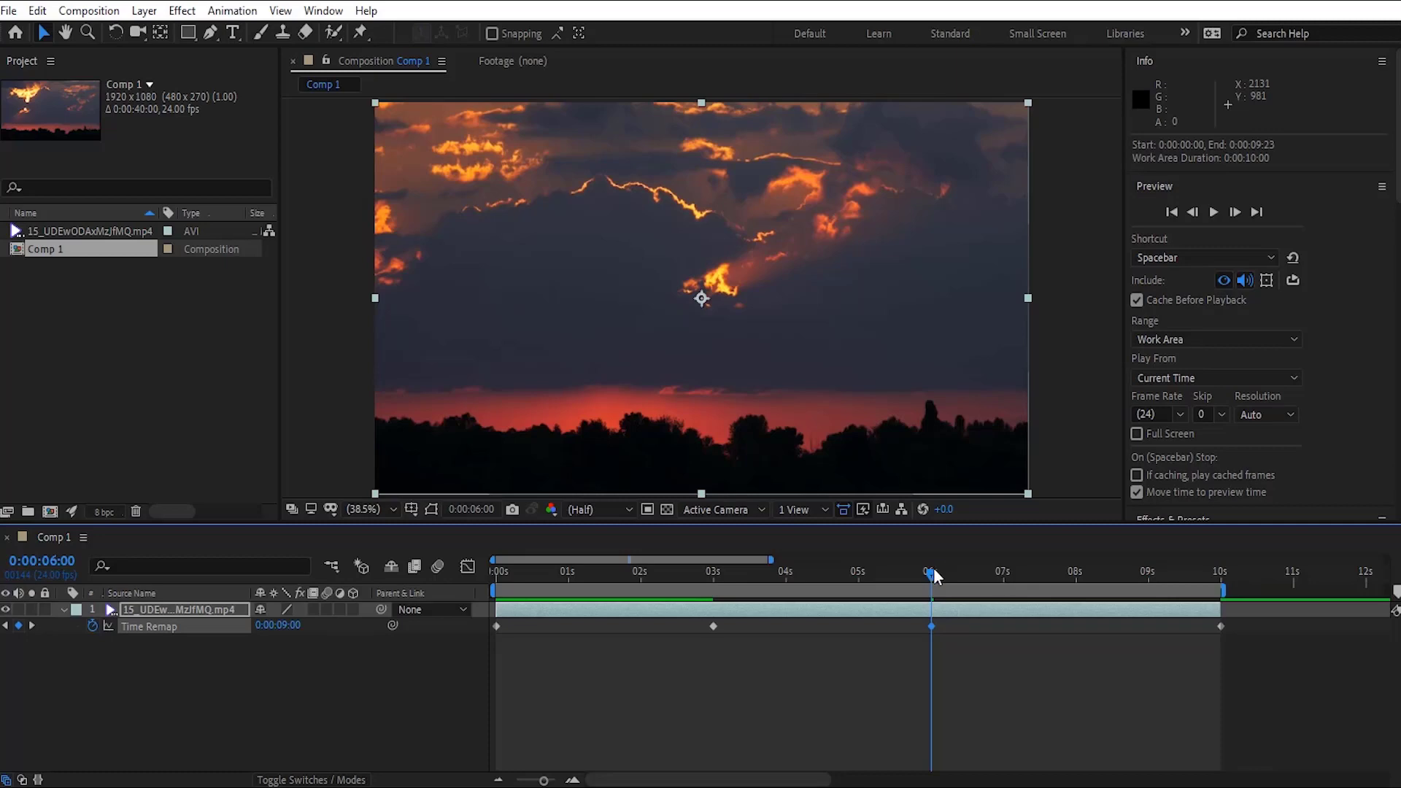
Preview the remapped layer from the start of the composition, stop playback, and inspect the Time Remap speed graph before returning to the keyframe view
left_click_drag(933, 573, 388, 584)
key("space")
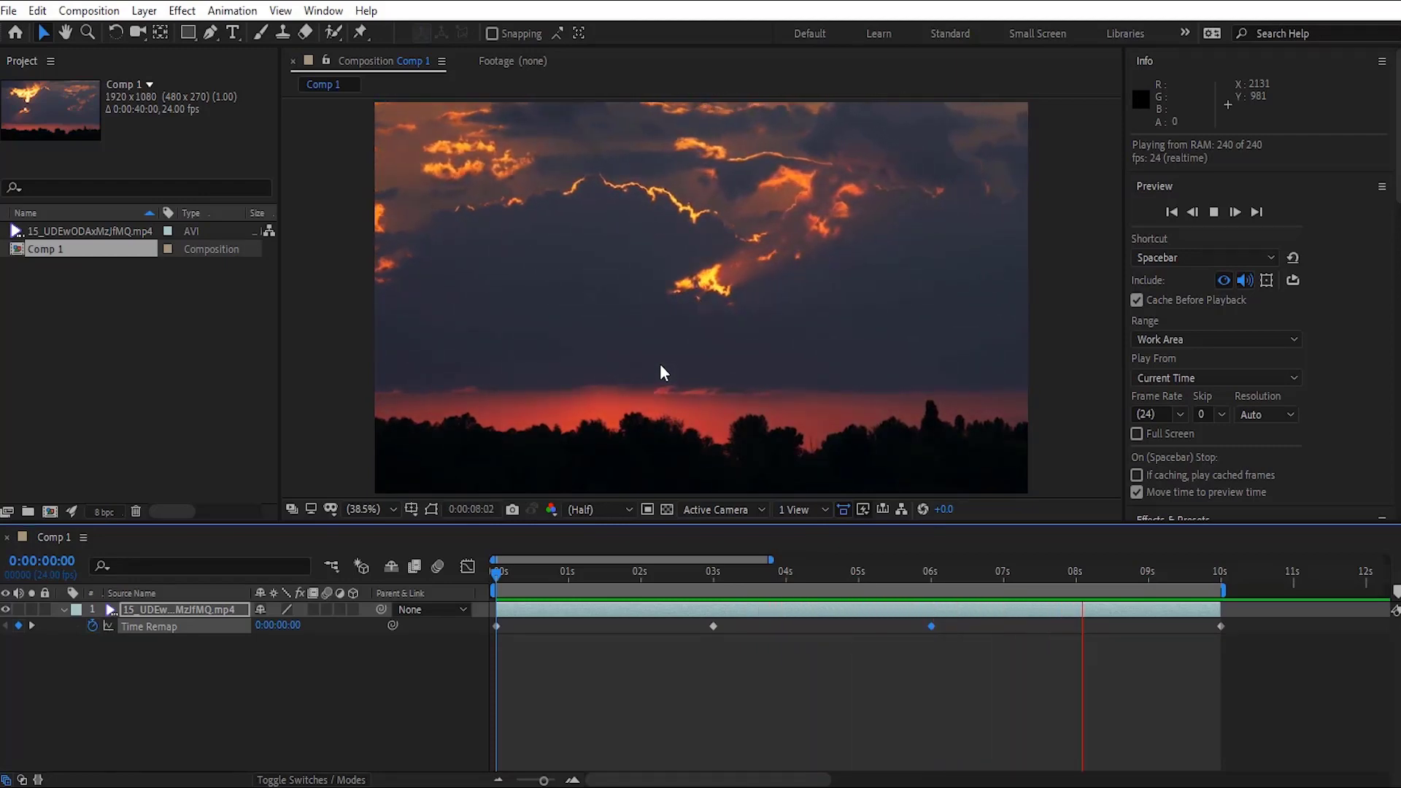
key("space")
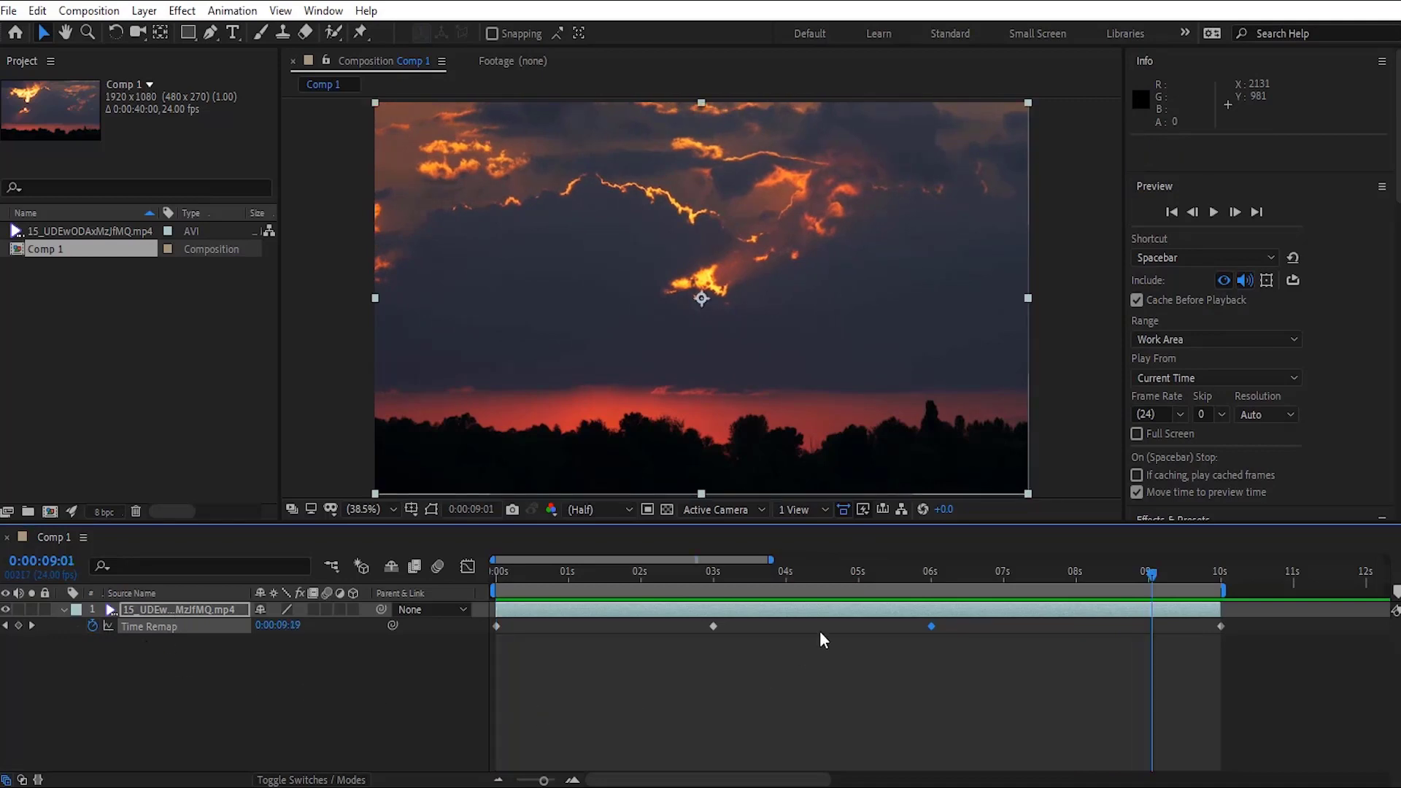
left_click(469, 567)
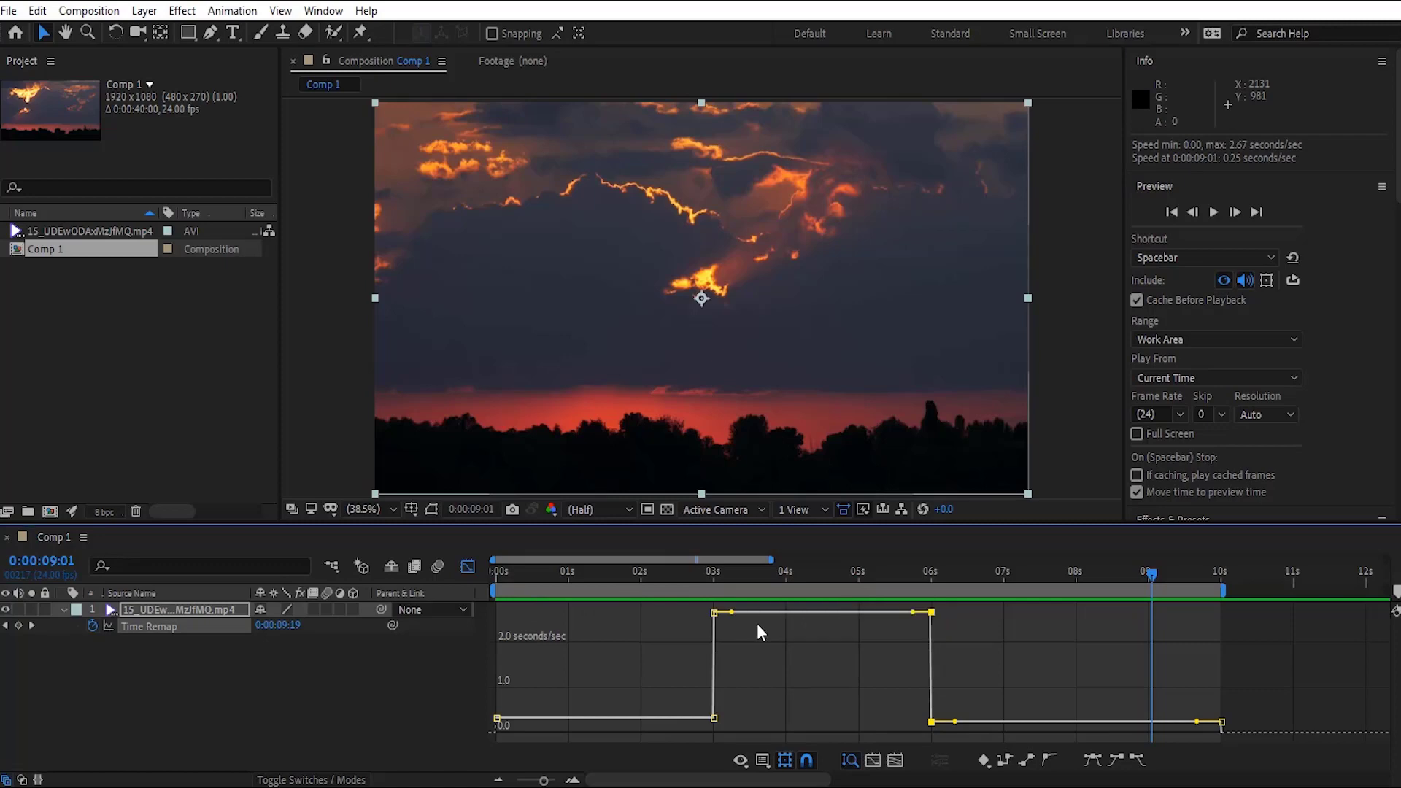
left_click(468, 569)
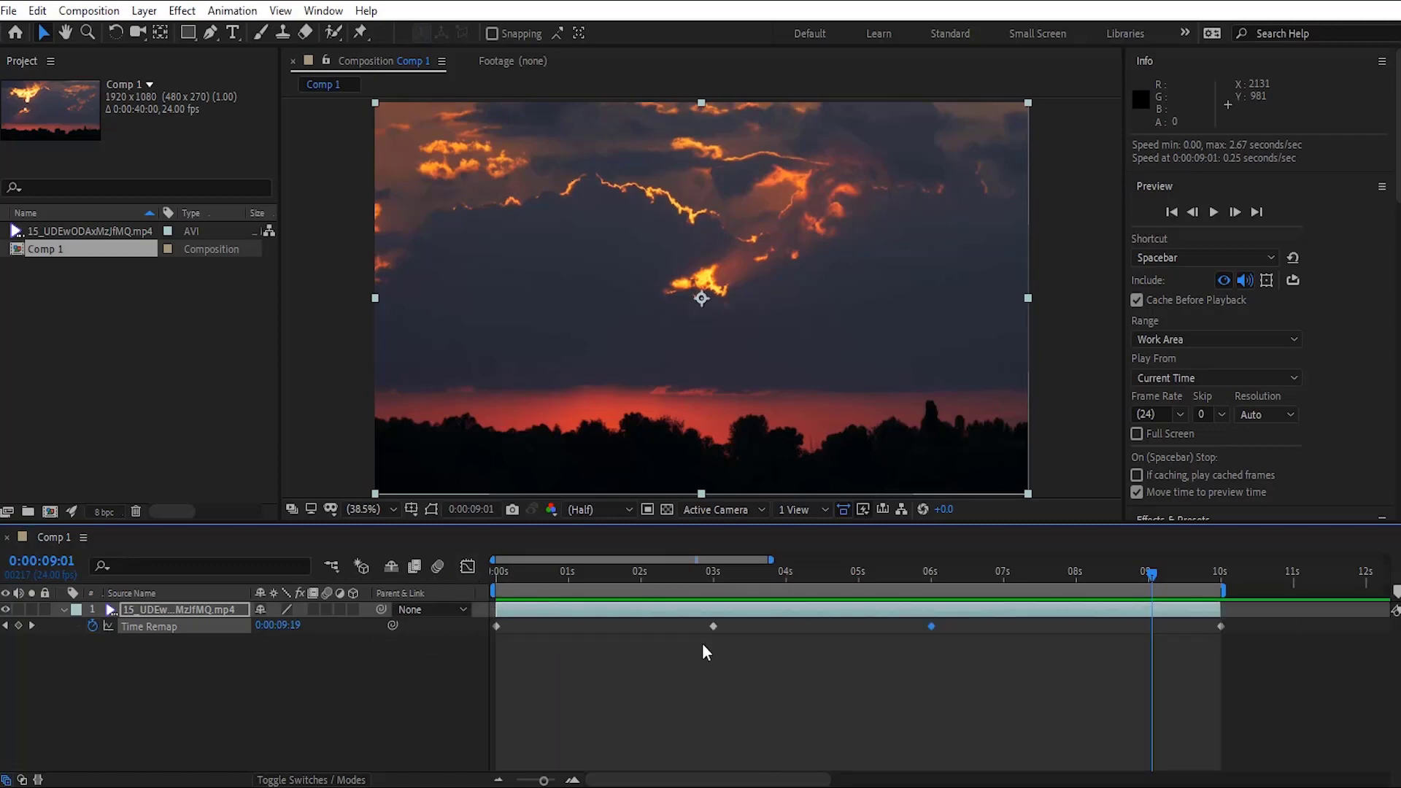
right_click(931, 627)
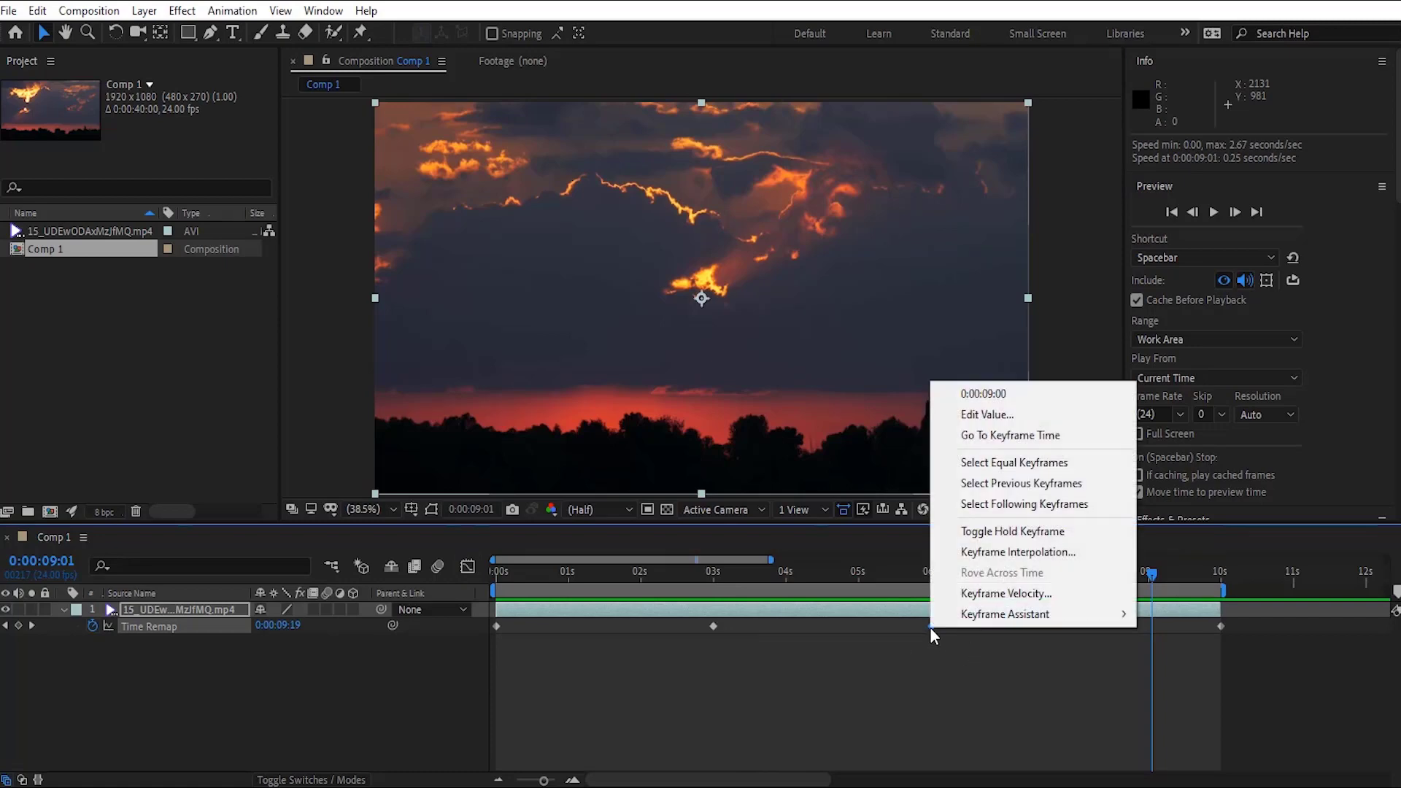
mouse_move(979, 615)
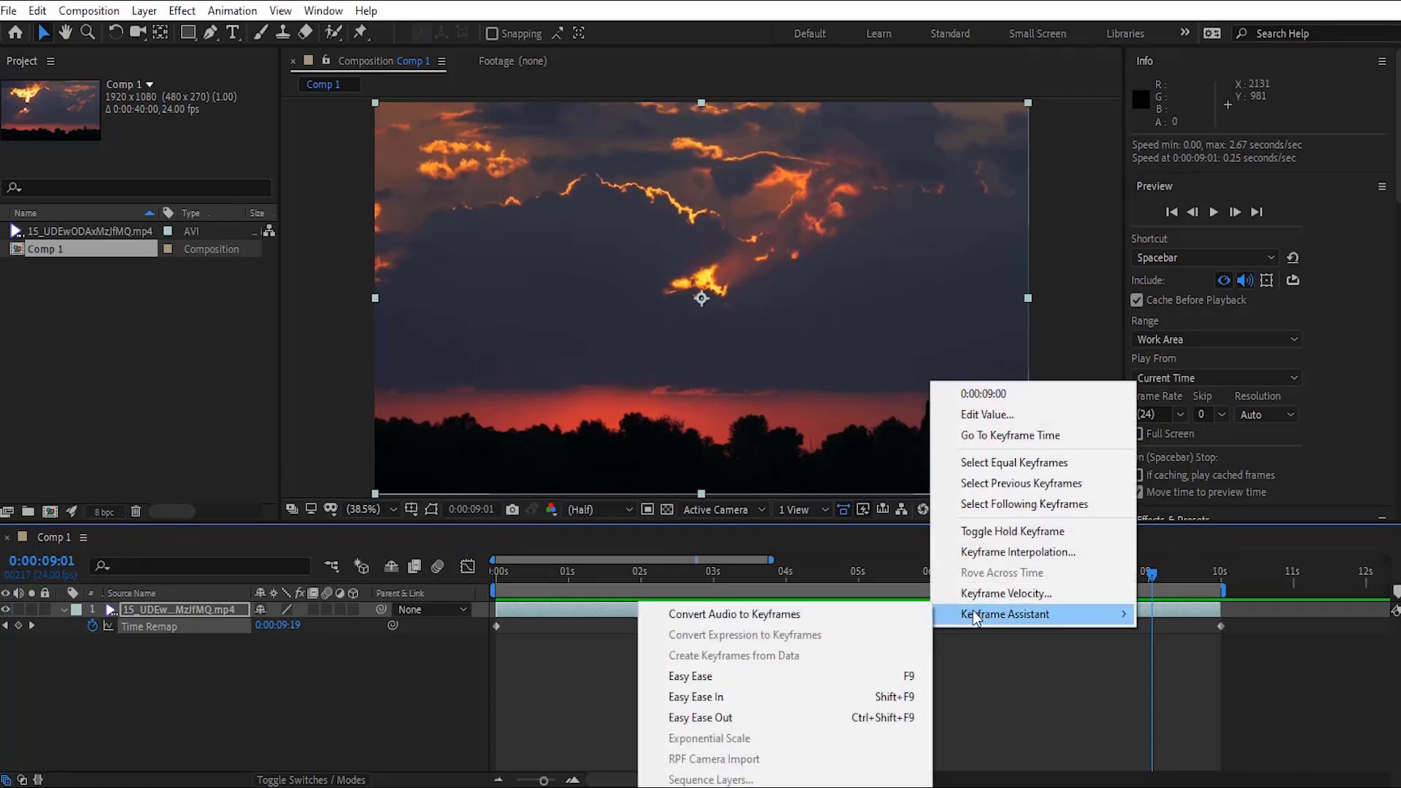
left_click(776, 690)
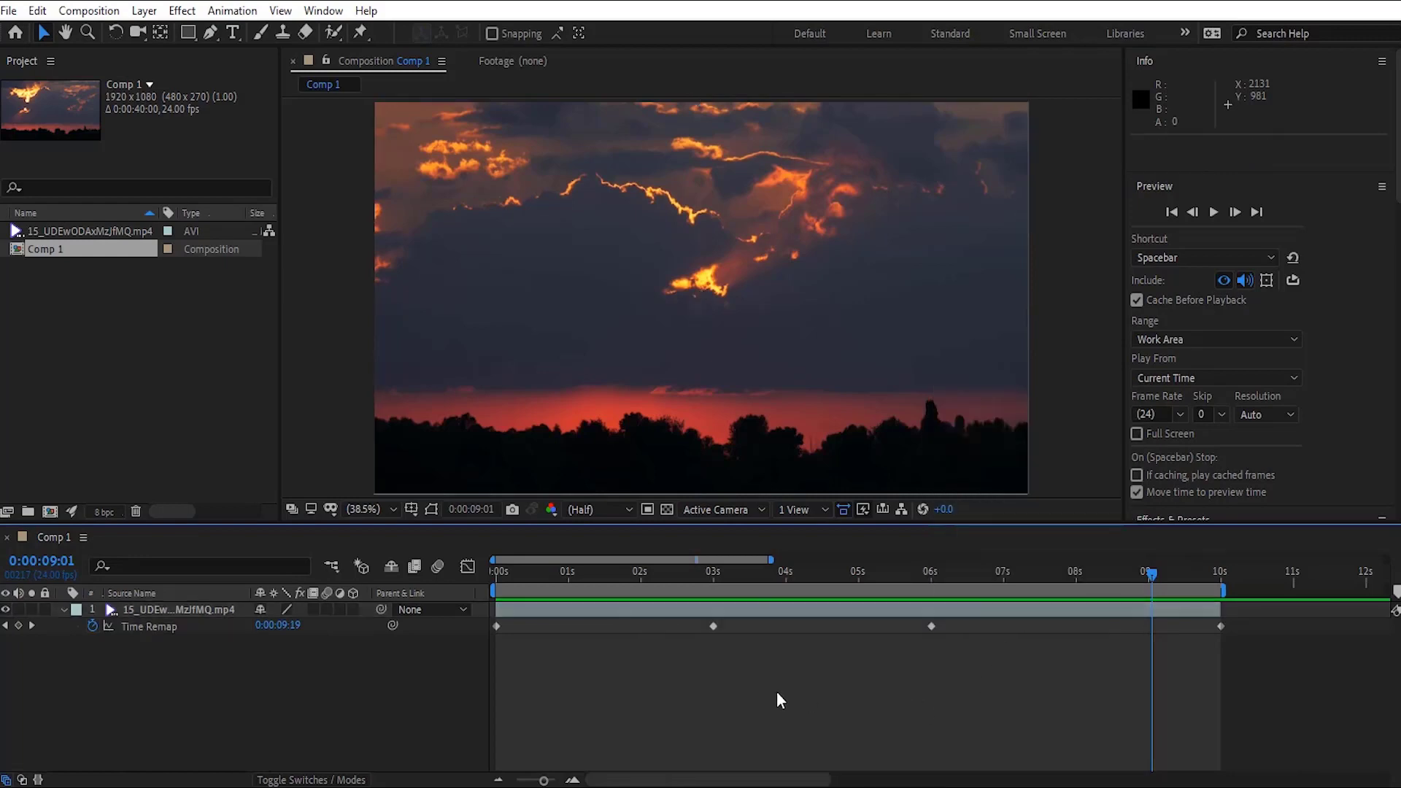